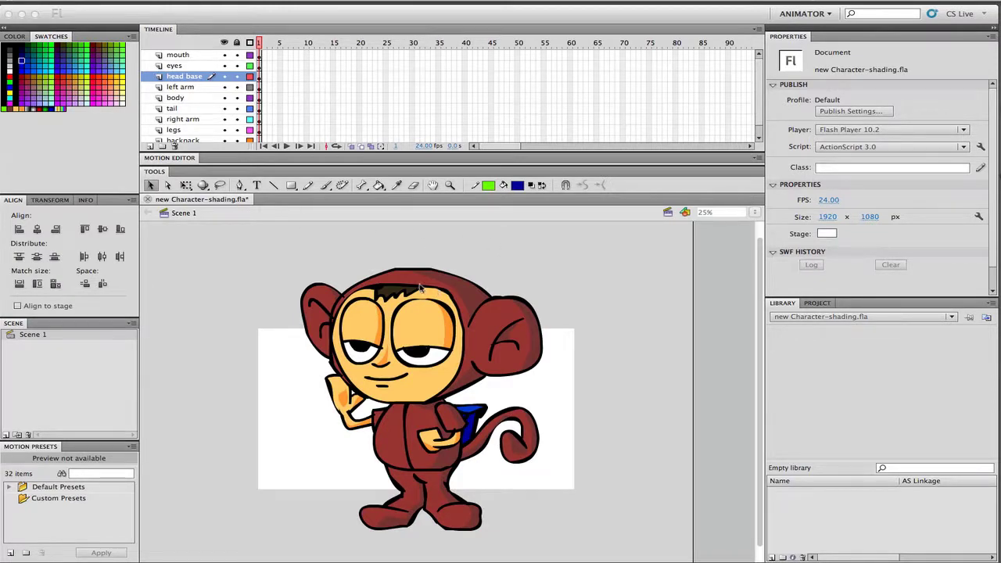
# - Select all the monkey artwork, scale it down with Free Transform and drag it inside the stage
pyautogui.click(302, 265)
pyautogui.hotkey('ctrl', 'a')
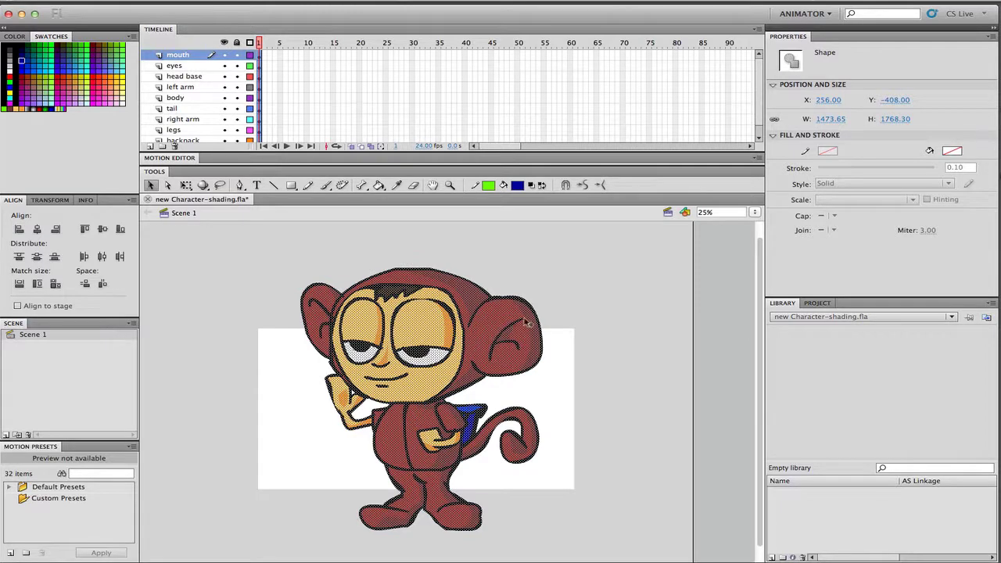
pyautogui.click(185, 185)
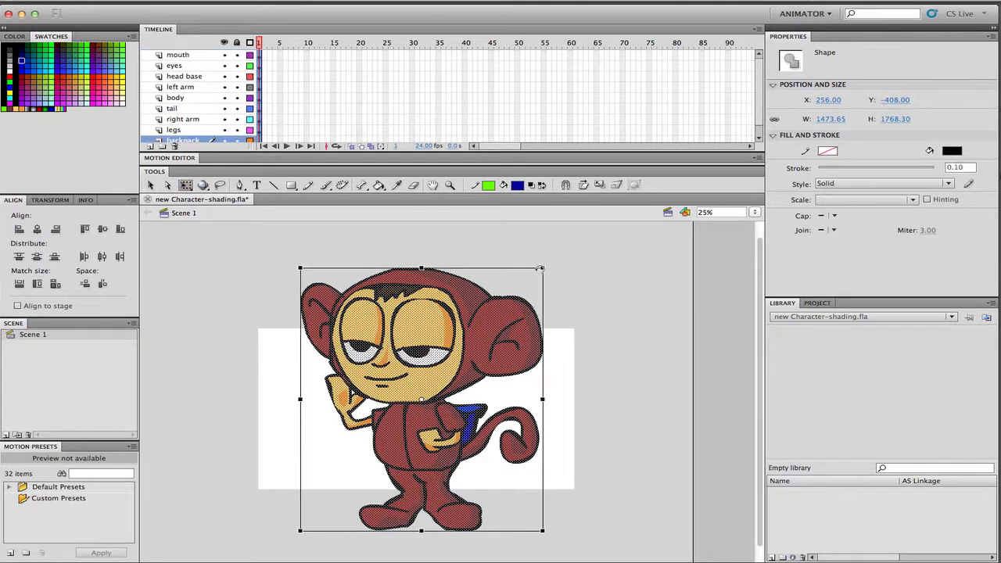
pyautogui.moveTo(544, 268); pyautogui.dragTo(419, 429)
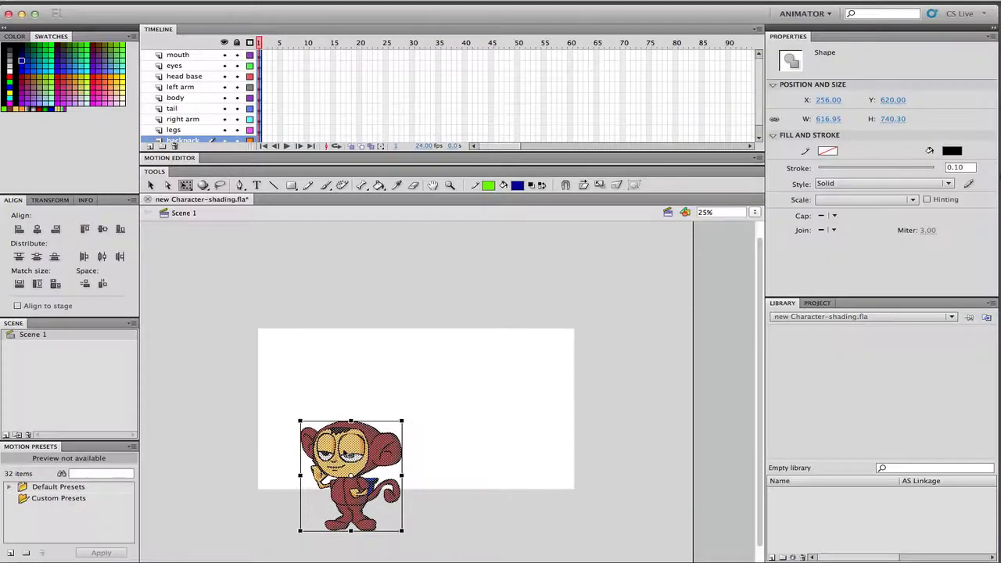
pyautogui.moveTo(350, 453)
pyautogui.mouseDown()
pyautogui.moveTo(394, 383)
pyautogui.moveTo(392, 396)
pyautogui.mouseUp()
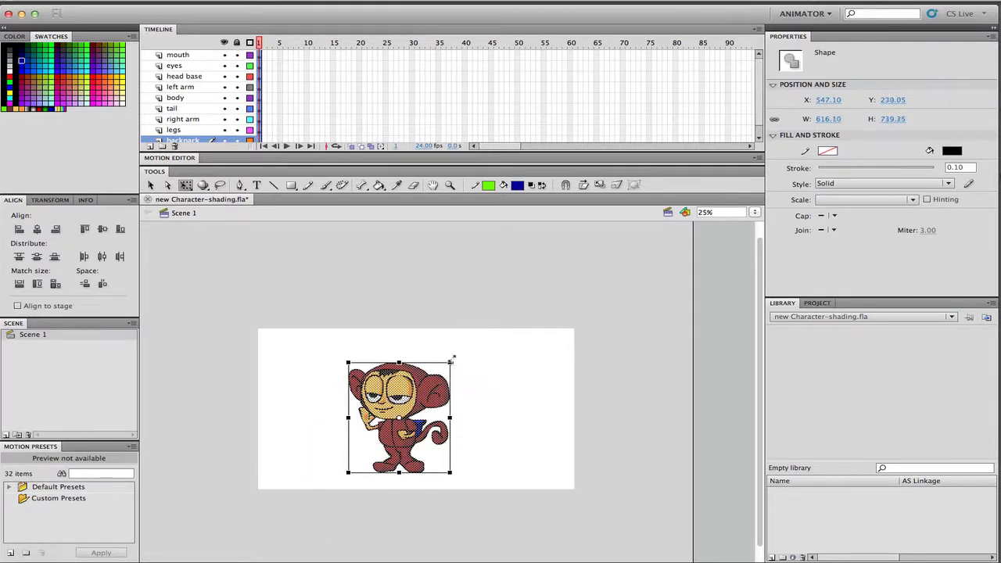
pyautogui.moveTo(450, 361); pyautogui.dragTo(467, 343)
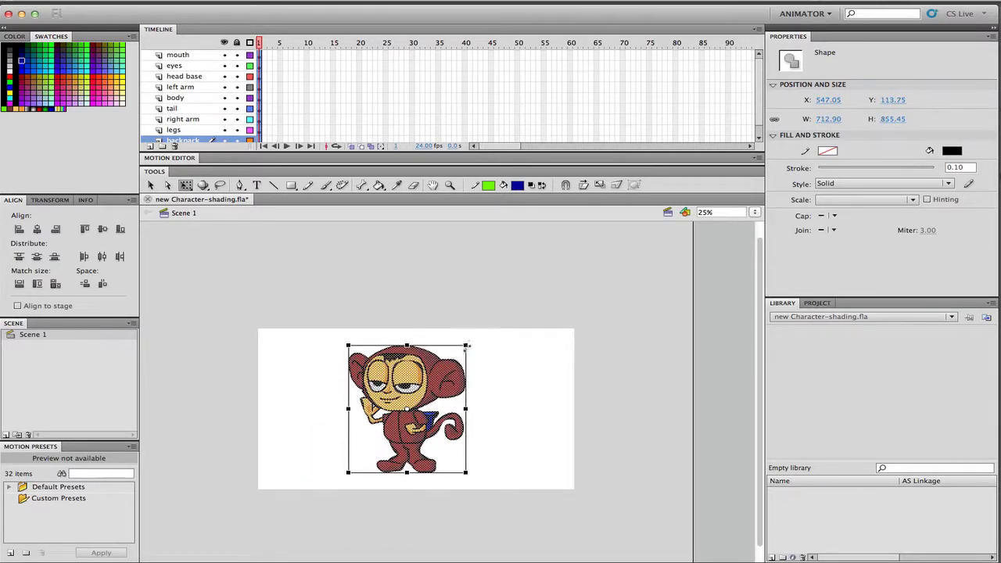
# - Lock every layer except backpack and select the backpack artwork
pyautogui.click(498, 372)
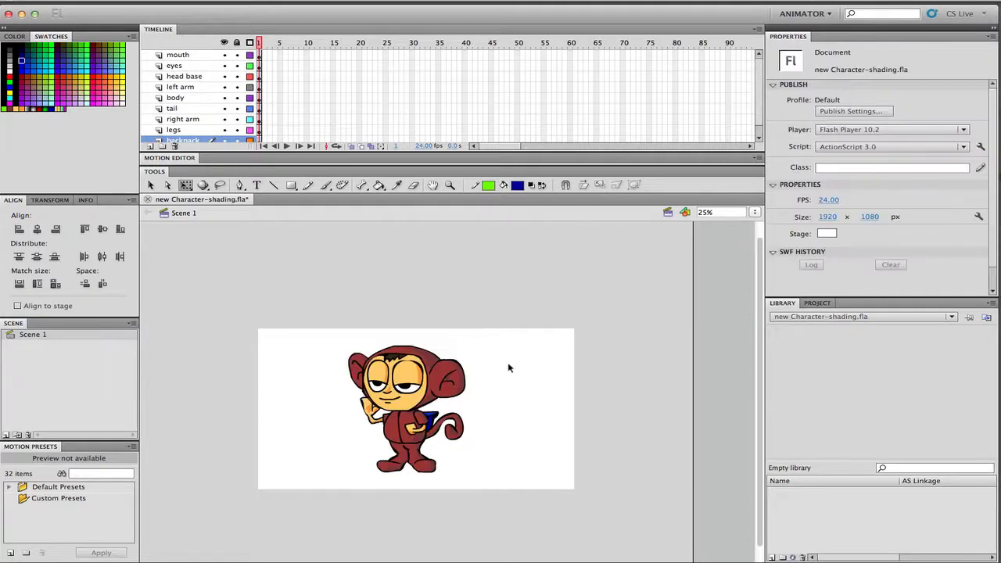
pyautogui.click(236, 42)
pyautogui.scroll(-1, 239, 71)
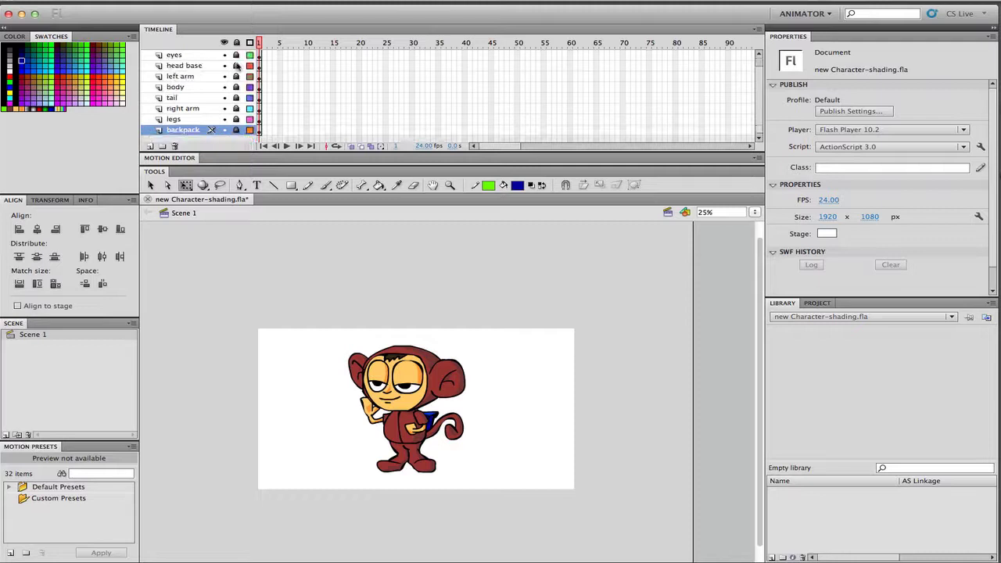
pyautogui.click(236, 130)
pyautogui.hotkey('ctrl', 'a')
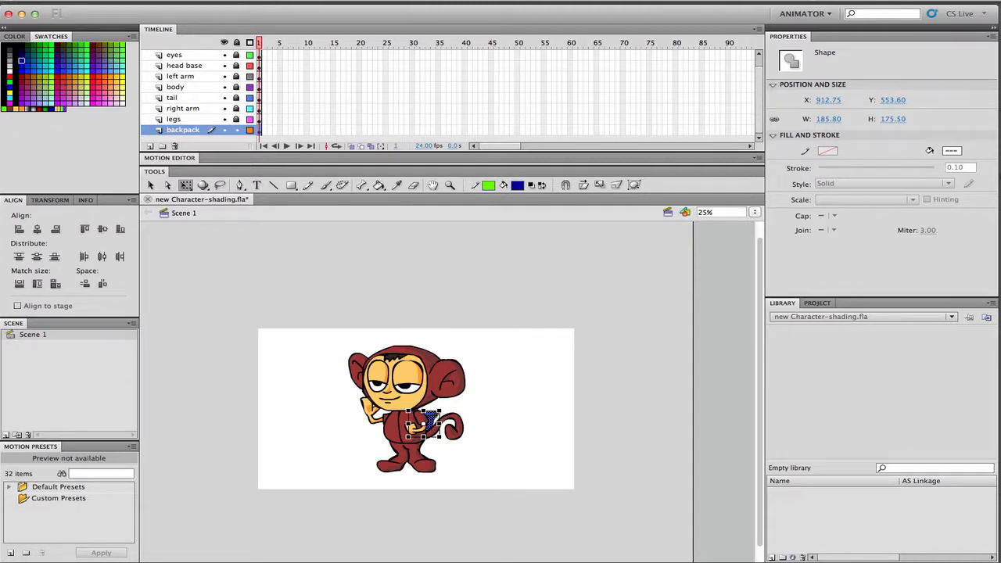
pyautogui.click(200, 0)
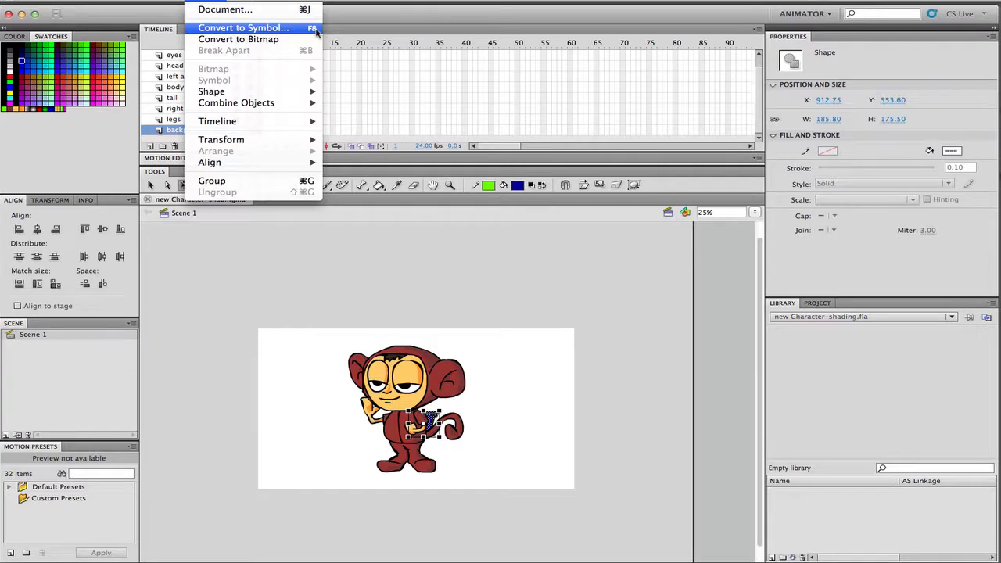
# - Convert the backpack artwork to a Graphic symbol named 'MB-backpack'
pyautogui.click(316, 33)
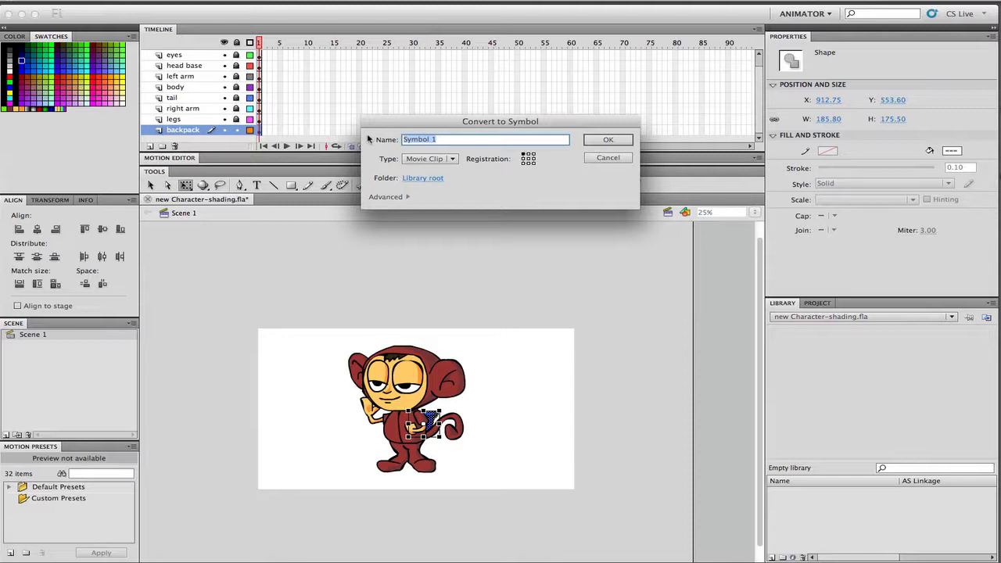
pyautogui.write('MB')
pyautogui.write('-')
pyautogui.write('back')
pyautogui.write('pack')
pyautogui.click(451, 159)
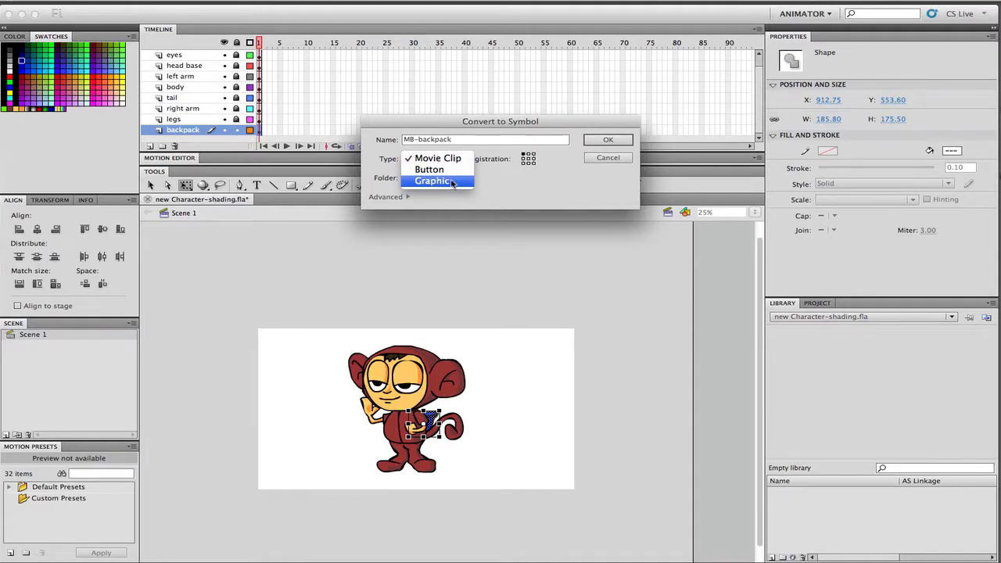
pyautogui.click(452, 181)
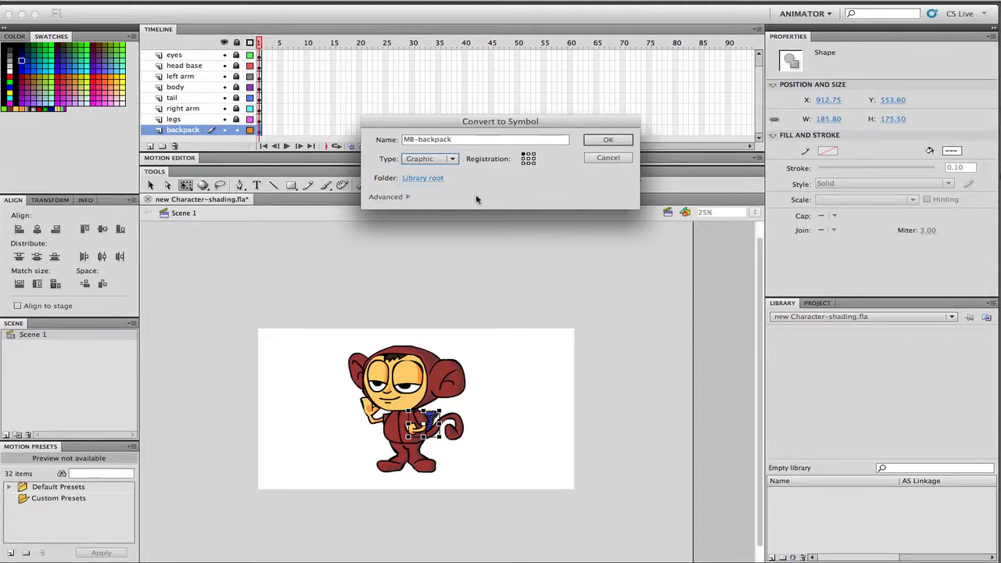
pyautogui.click(608, 140)
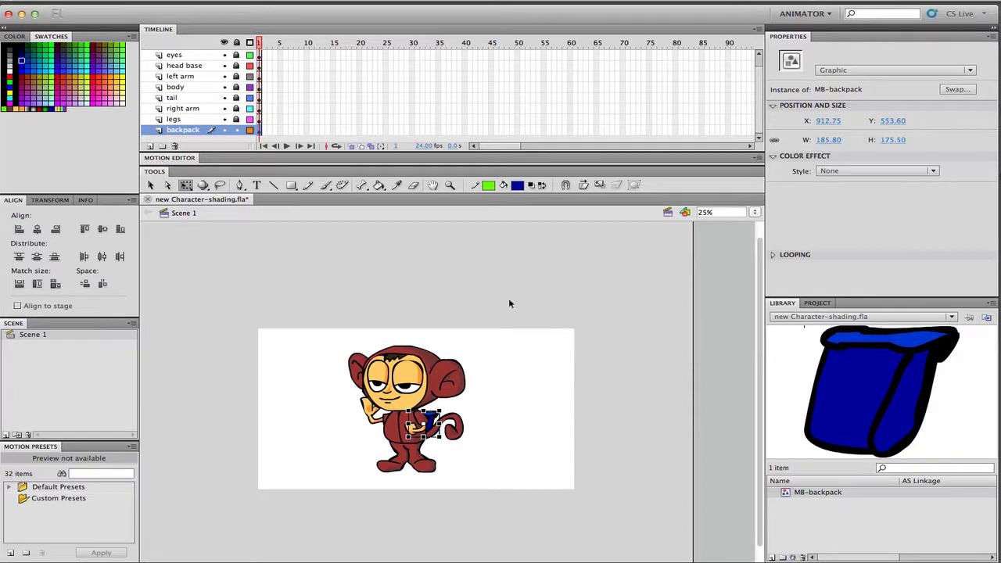
# - Lock backpack and make Graphic symbols MB-Legs-Standing, MB-Arm-Right-Wave, MB-Tail-resting and MB- Body-standing
pyautogui.click(236, 130)
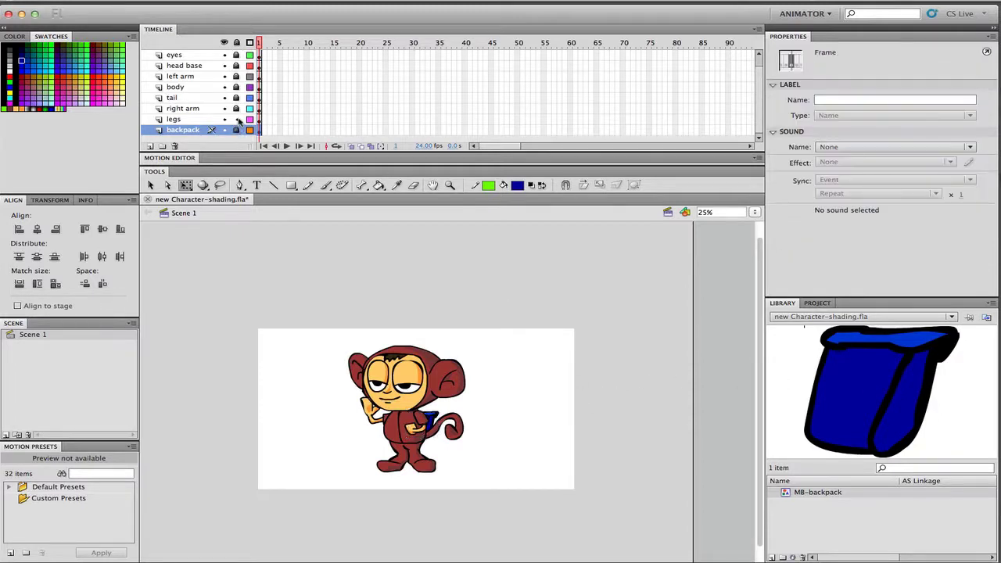
pyautogui.click(195, 121)
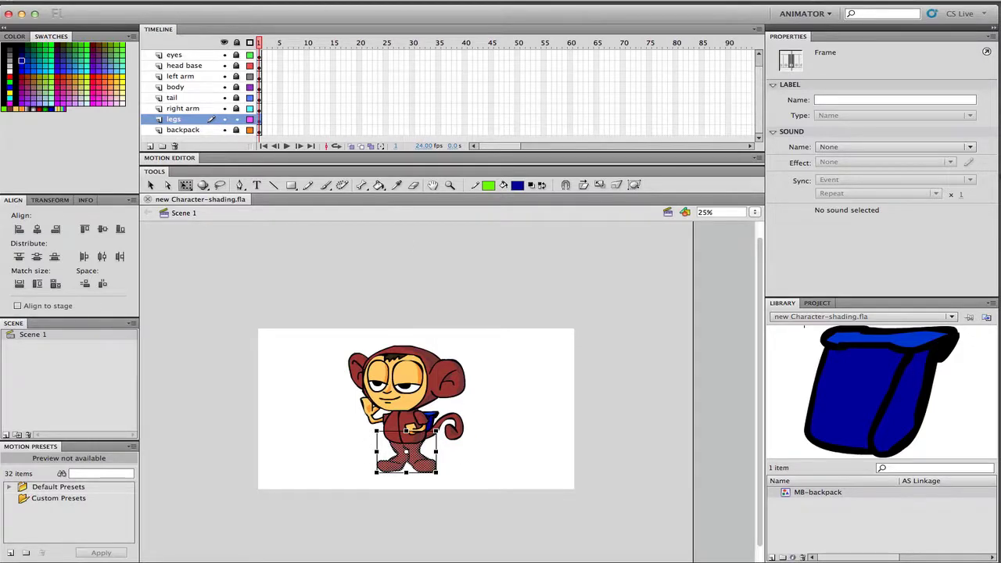
pyautogui.click(218, 28)
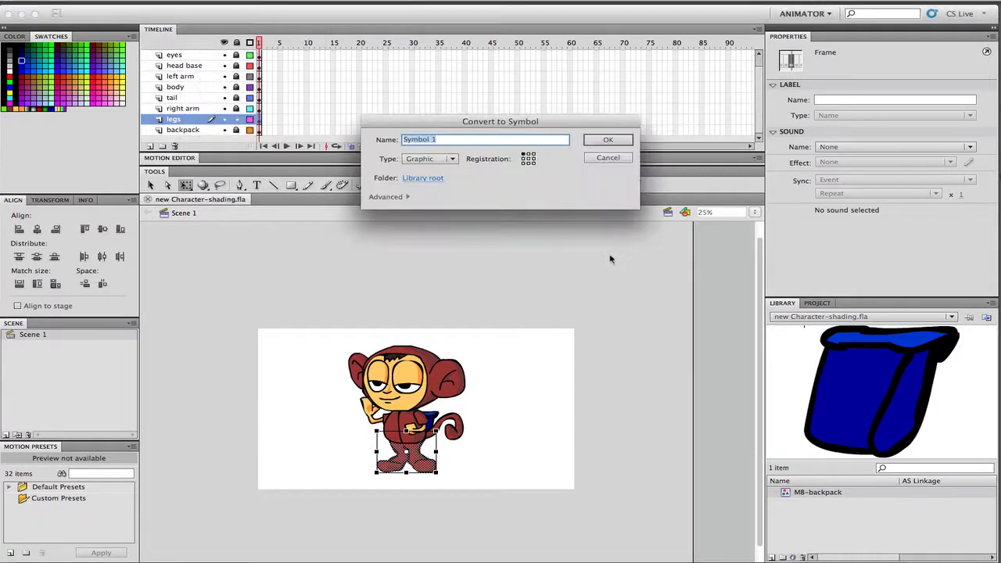
pyautogui.write('M')
pyautogui.write('B-')
pyautogui.write('Le')
pyautogui.write('gs')
pyautogui.write('-')
pyautogui.write('St')
pyautogui.write('and')
pyautogui.write('ing')
pyautogui.click(608, 139)
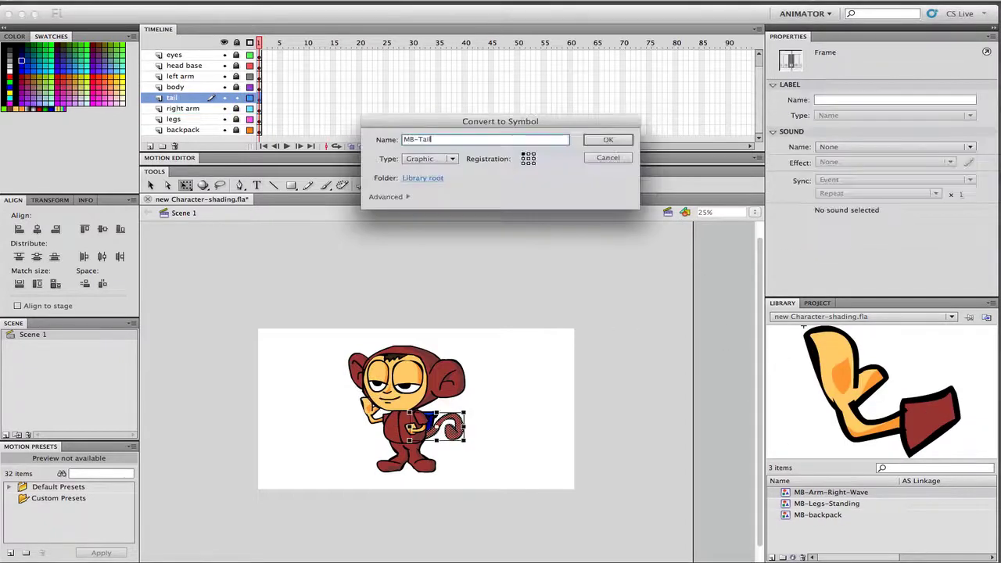
pyautogui.write('-r')
pyautogui.write('esting')
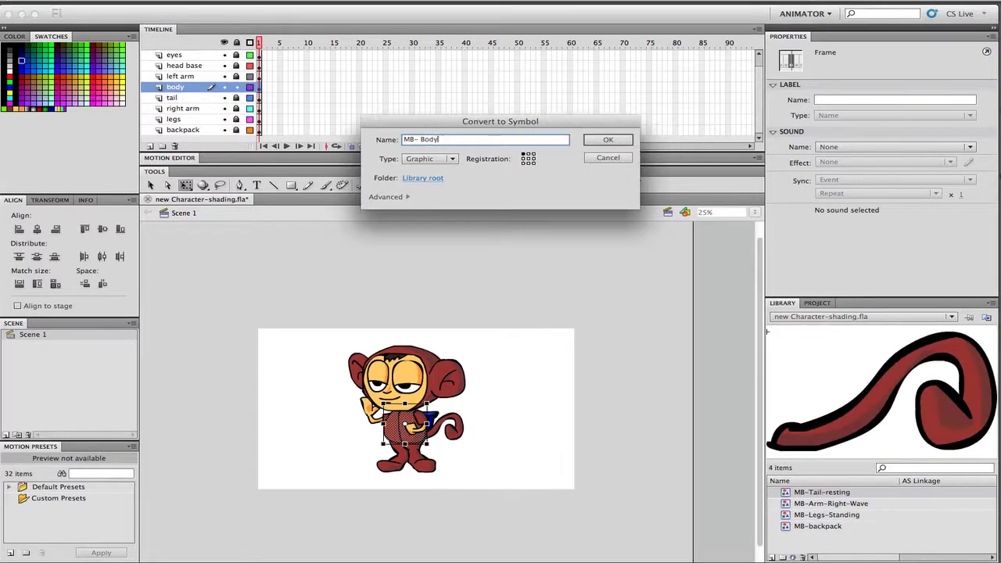
pyautogui.write('-stand')
pyautogui.write('ing')
pyautogui.press('Return')
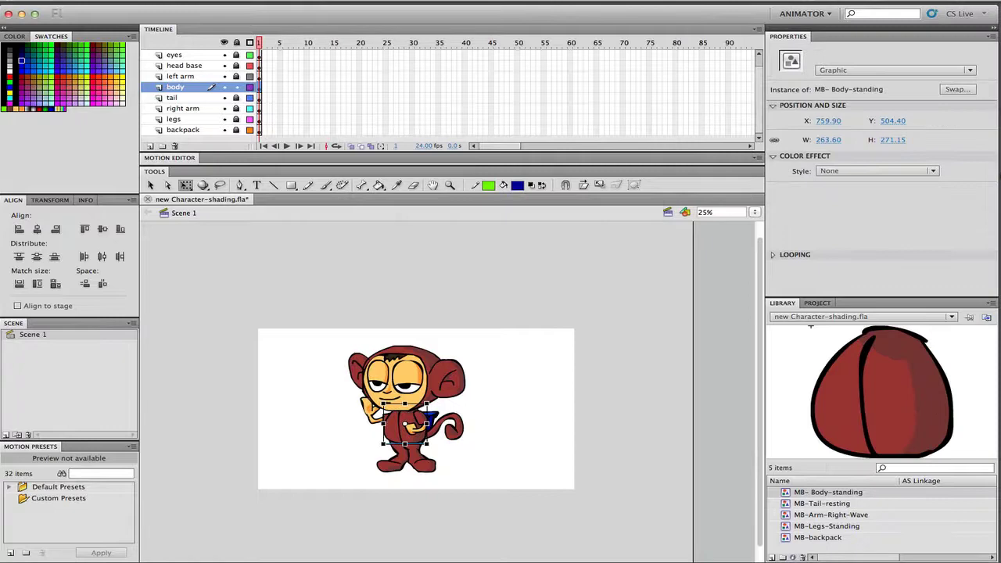
# - Lock the body layer and convert the left arm into Graphic symbol 'MB-Arm-Left-relaxed'
pyautogui.click(236, 87)
pyautogui.click(206, 76)
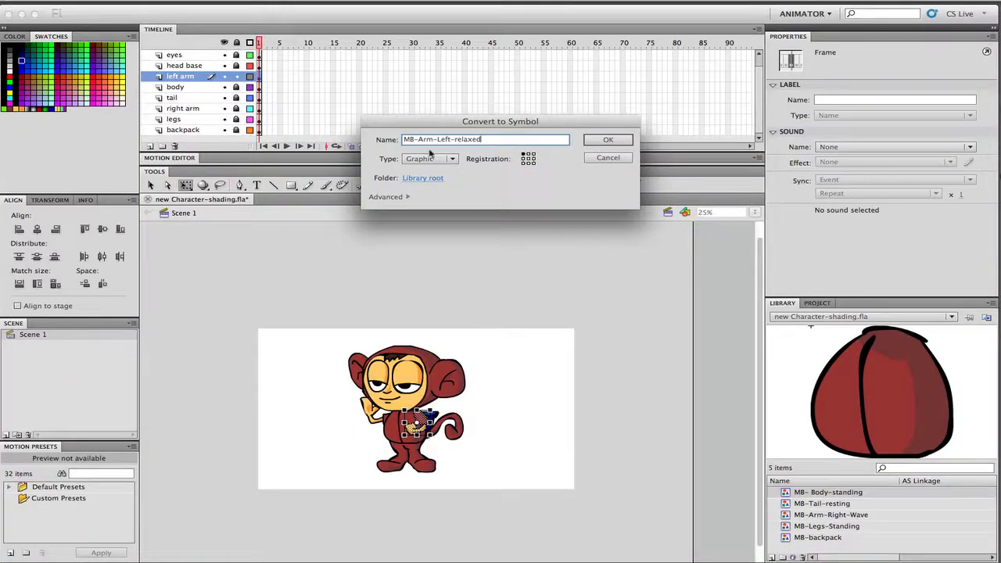
pyautogui.click(402, 140)
pyautogui.click(609, 141)
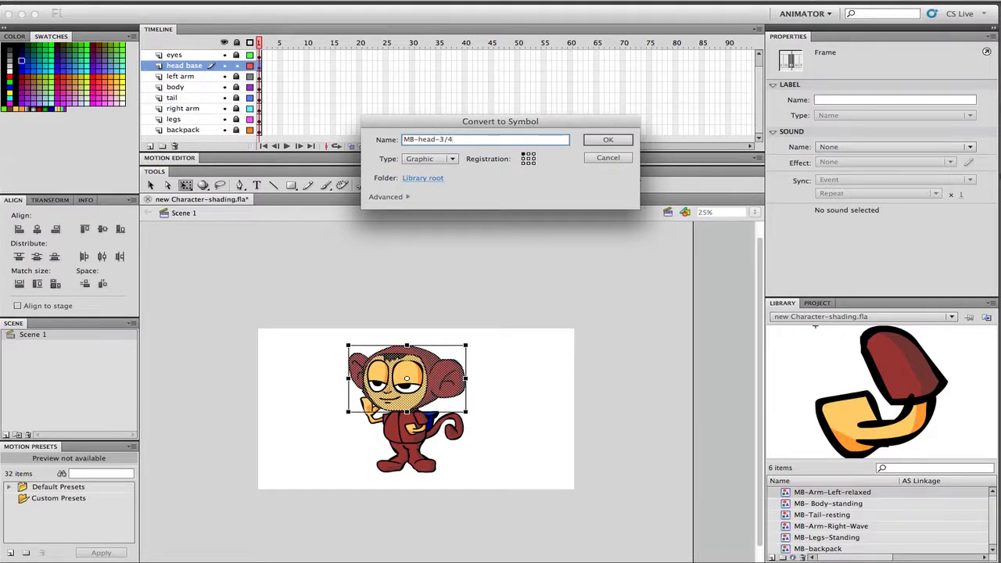
# - Convert the head, eyes and mouth into symbols, including MB-Eyes-Neutral and MB-Mouth-content
pyautogui.write('-right')
pyautogui.press('Return')
pyautogui.write('MB-Eyes-Neutral')
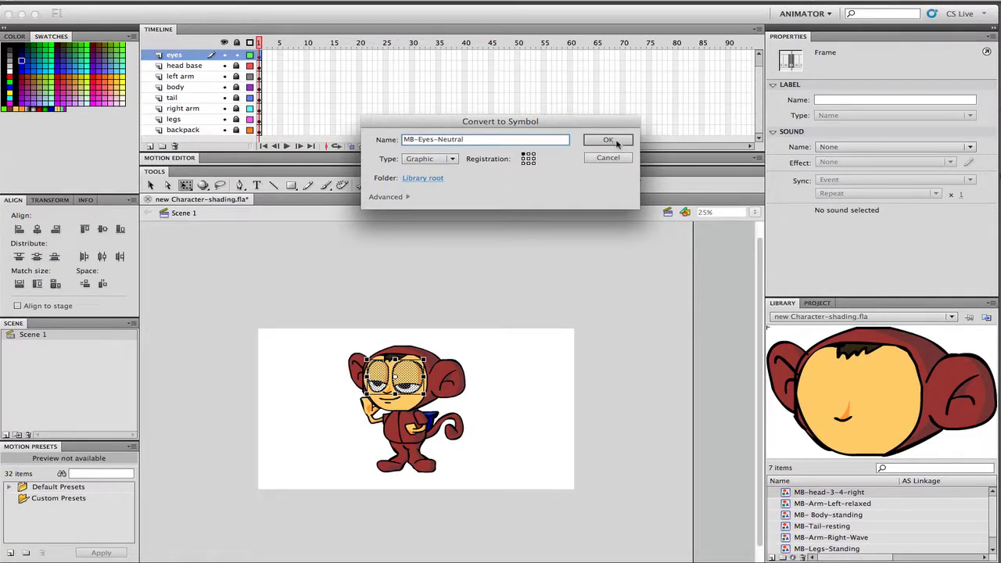
pyautogui.click(610, 140)
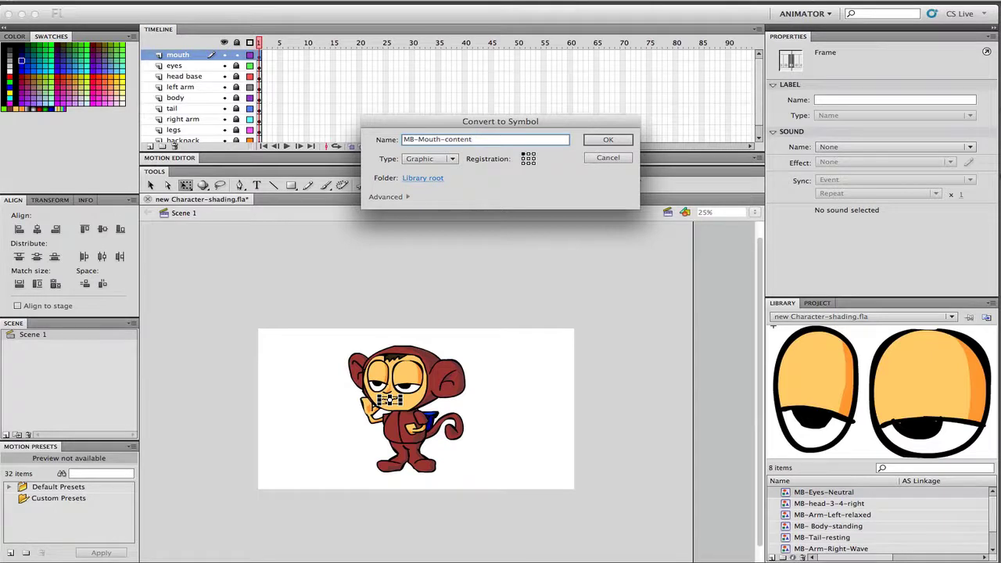
pyautogui.press('Return')
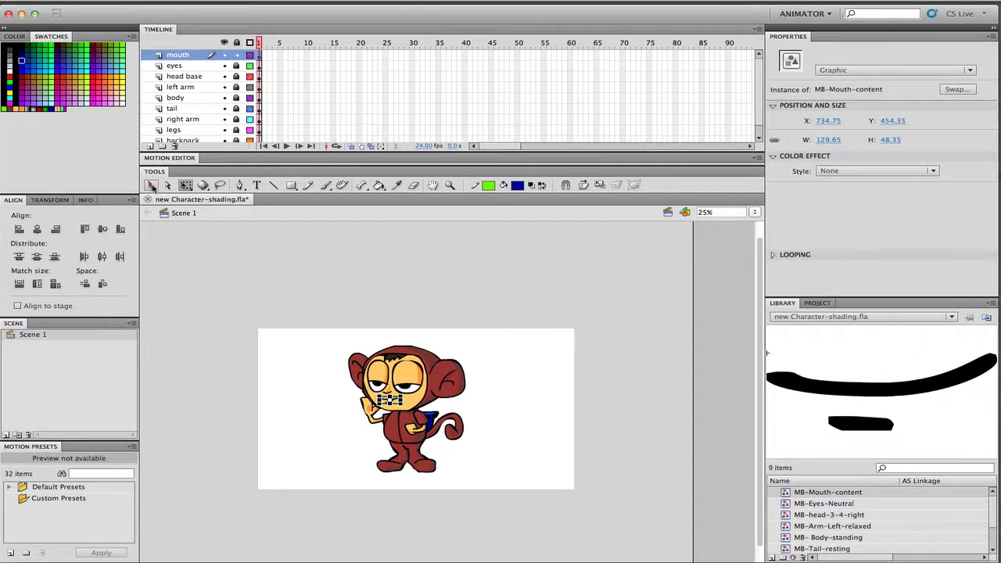
# - Clear the stage selection and unlock all the layers
pyautogui.click(236, 54)
pyautogui.scroll(-1, 238, 56)
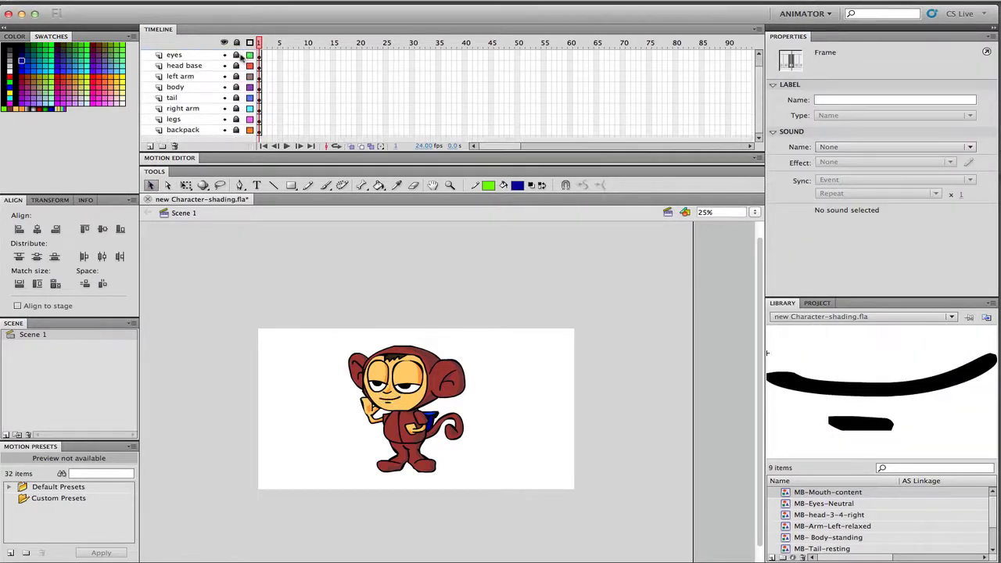
pyautogui.scroll(1, 240, 56)
pyautogui.moveTo(297, 291); pyautogui.dragTo(508, 516)
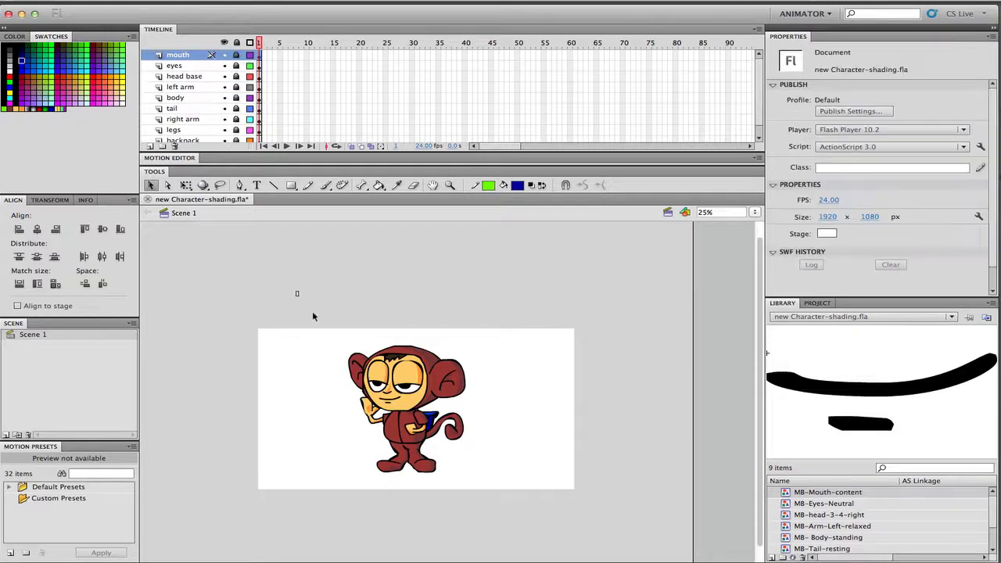
pyautogui.click(237, 43)
pyautogui.click(418, 453)
# - Marquee-select the monkey's symbol instances and zoom in to 100% on them
pyautogui.moveTo(291, 293); pyautogui.dragTo(524, 498)
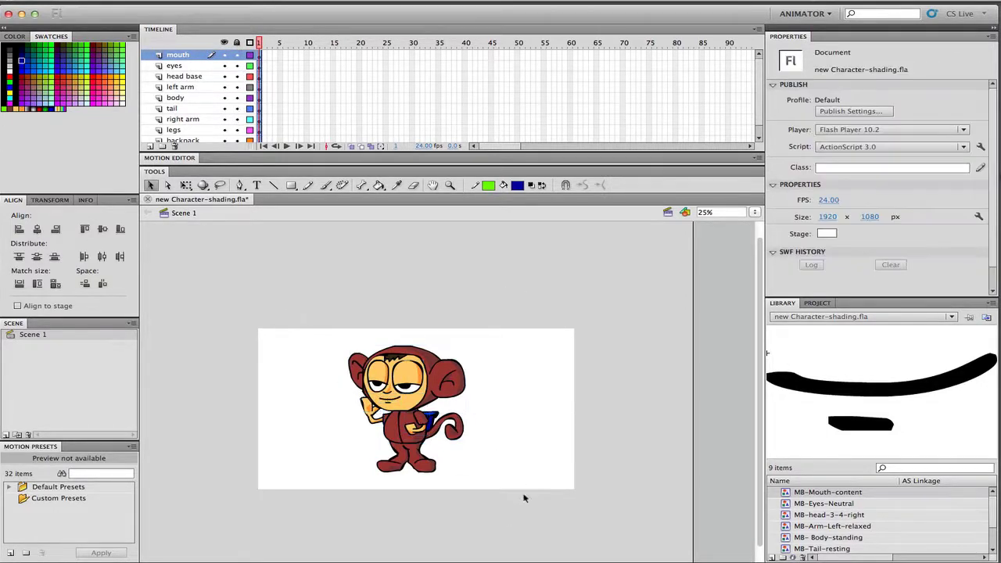
pyautogui.hotkey('ctrl', '=')
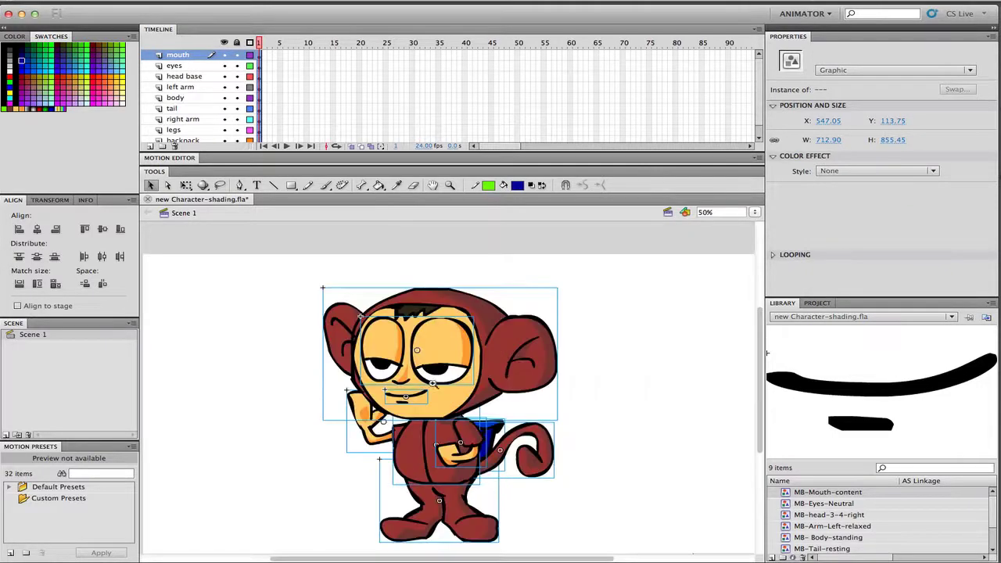
pyautogui.hotkey('ctrl', '=')
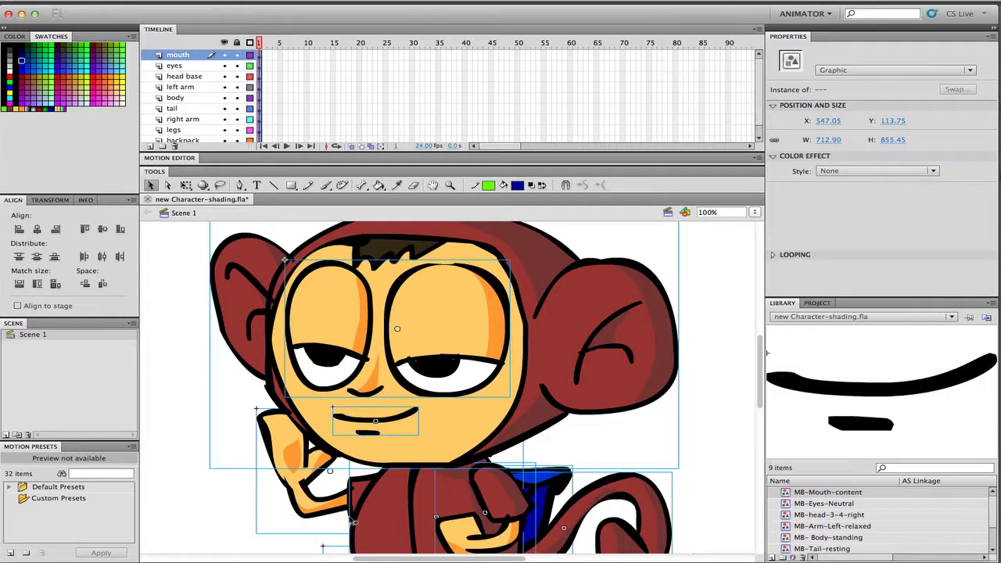
# - Place the MB-head-3-4-right instance on top of the body and lower it slightly
pyautogui.scroll(-3, 386, 514)
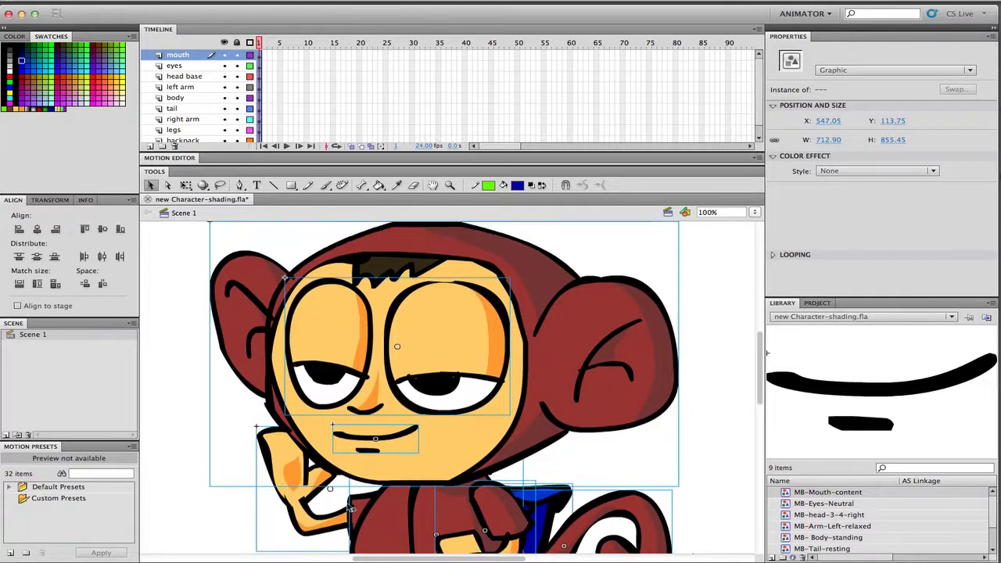
pyautogui.scroll(-2, 385, 513)
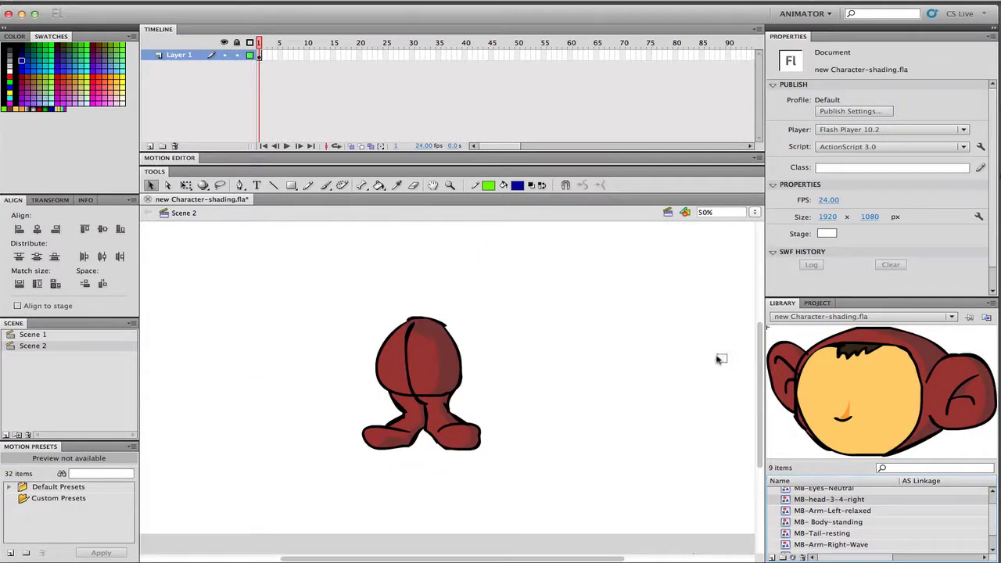
pyautogui.moveTo(878, 406)
pyautogui.mouseDown()
pyautogui.moveTo(405, 293)
pyautogui.moveTo(452, 291)
pyautogui.moveTo(435, 276)
pyautogui.mouseUp()
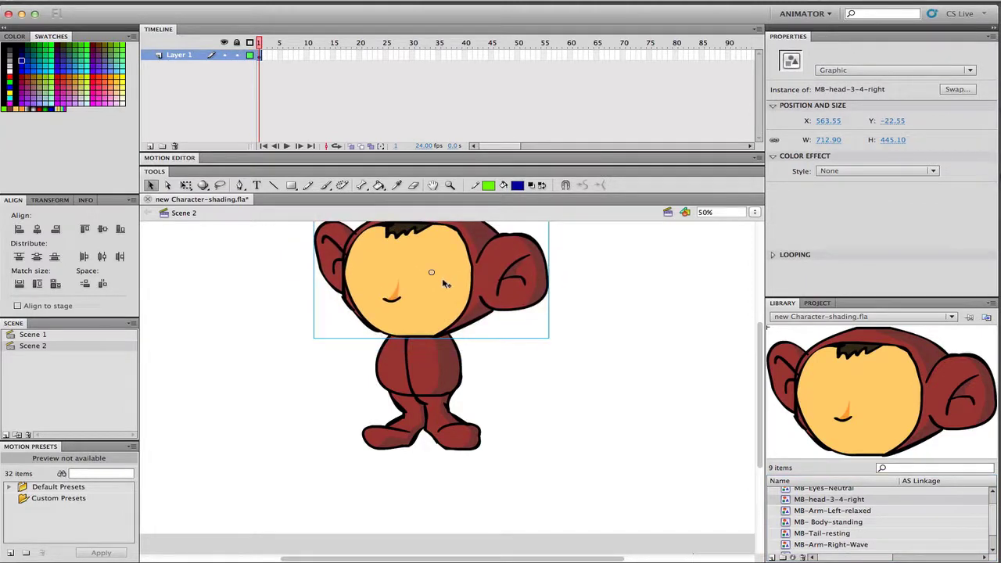
pyautogui.click(691, 321)
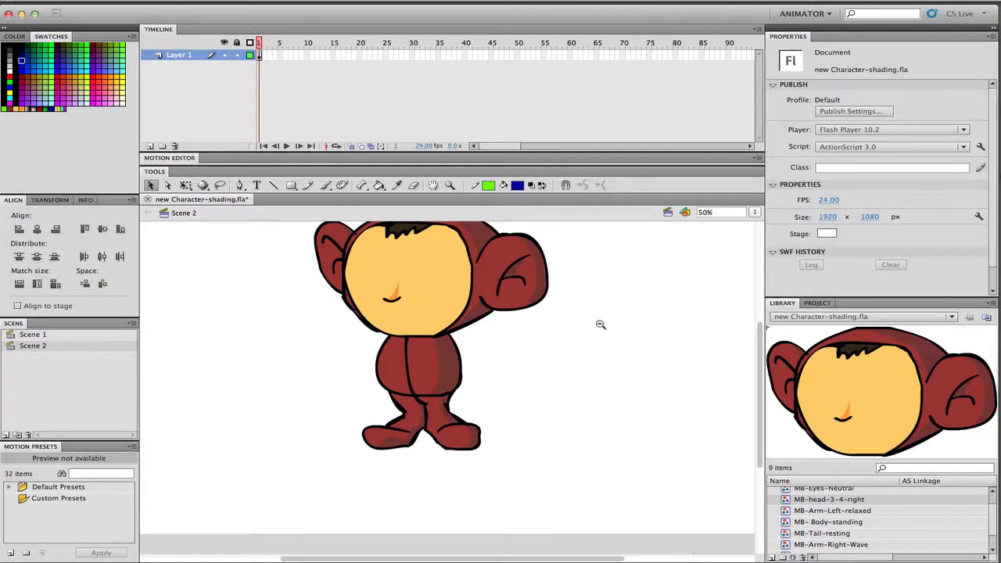
pyautogui.hotkey('ctrl', '-')
pyautogui.moveTo(440, 362); pyautogui.dragTo(442, 368)
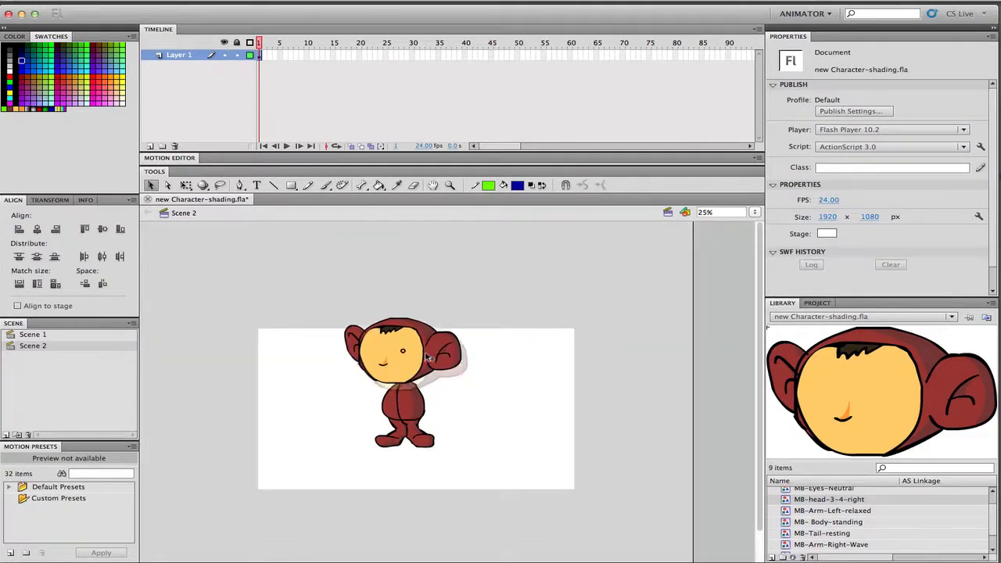
pyautogui.click(438, 430)
# - Place MB-Arm-Left-relaxed across the body, nudging it up and right with Shift+arrows
pyautogui.moveTo(438, 429); pyautogui.dragTo(420, 431)
pyautogui.hotkey('shift', 'Up')
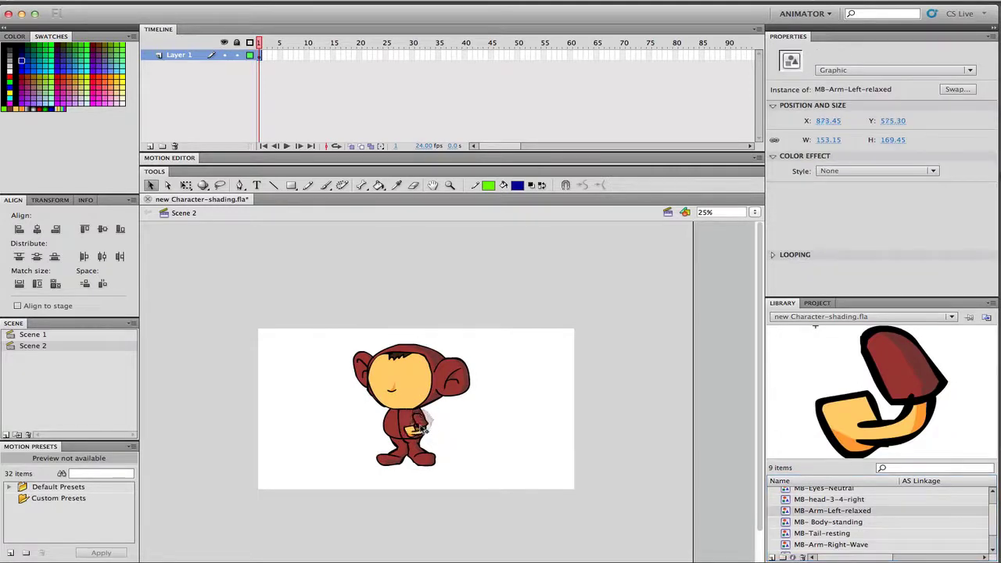
pyautogui.hotkey('shift', 'Up')
pyautogui.hotkey('shift', 'Up')
pyautogui.hotkey('shift', 'Up')
pyautogui.hotkey('shift', 'Right')
pyautogui.click(461, 426)
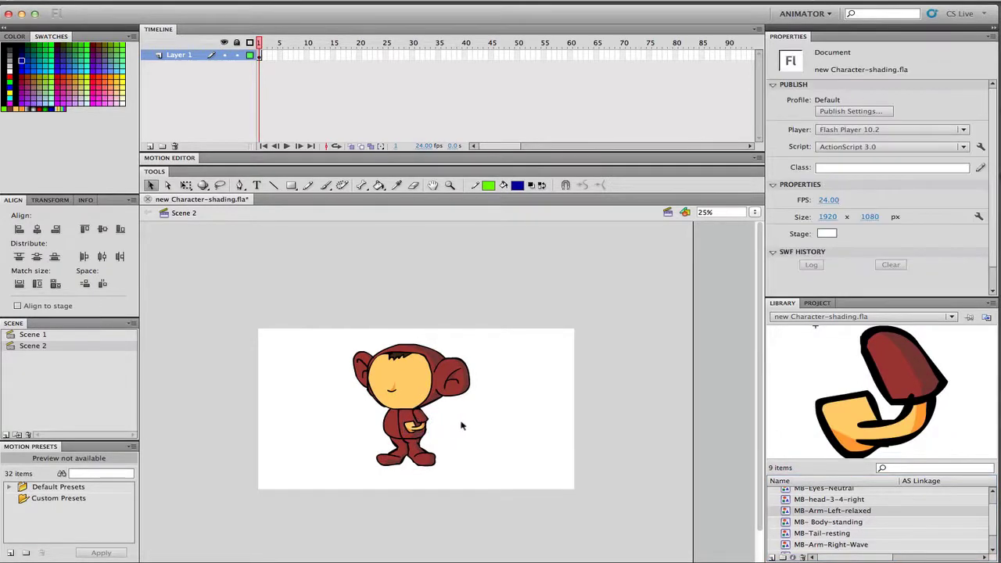
pyautogui.scroll(-2, 854, 516)
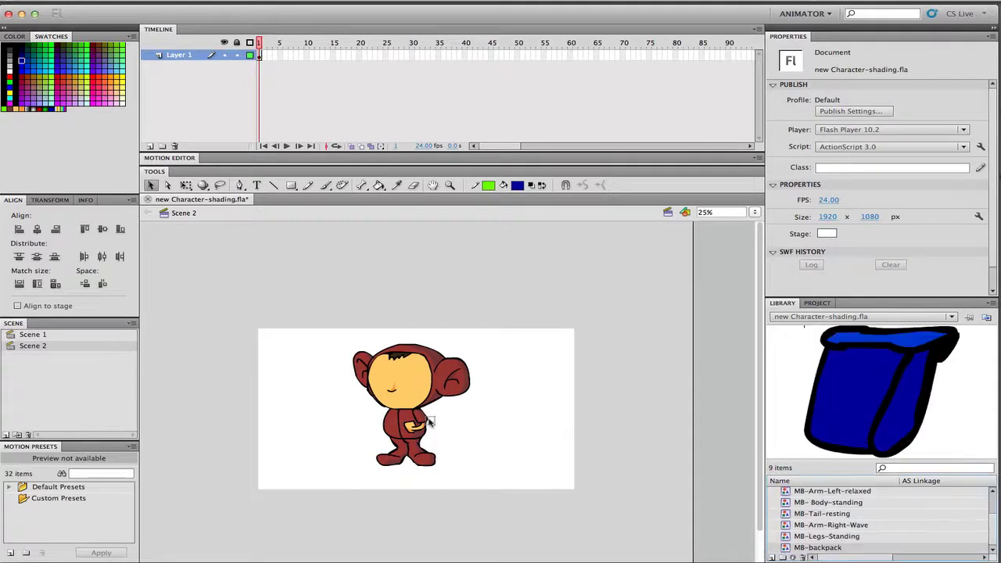
# - Add MB-backpack sent to back behind the arm, then place MB-Tail-resting beside the monkey
pyautogui.moveTo(817, 547); pyautogui.dragTo(428, 419)
pyautogui.rightClick(430, 416)
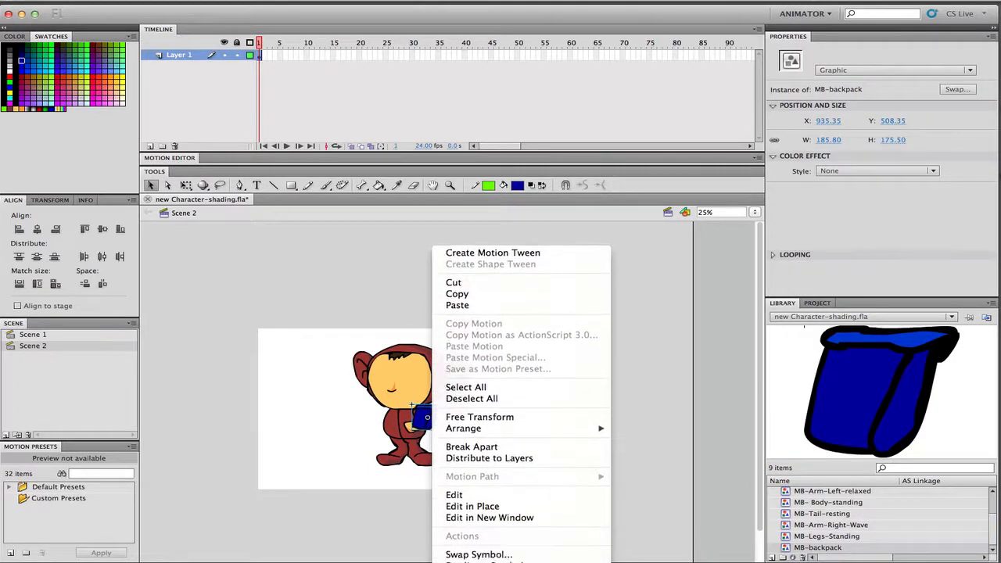
pyautogui.moveTo(464, 406)
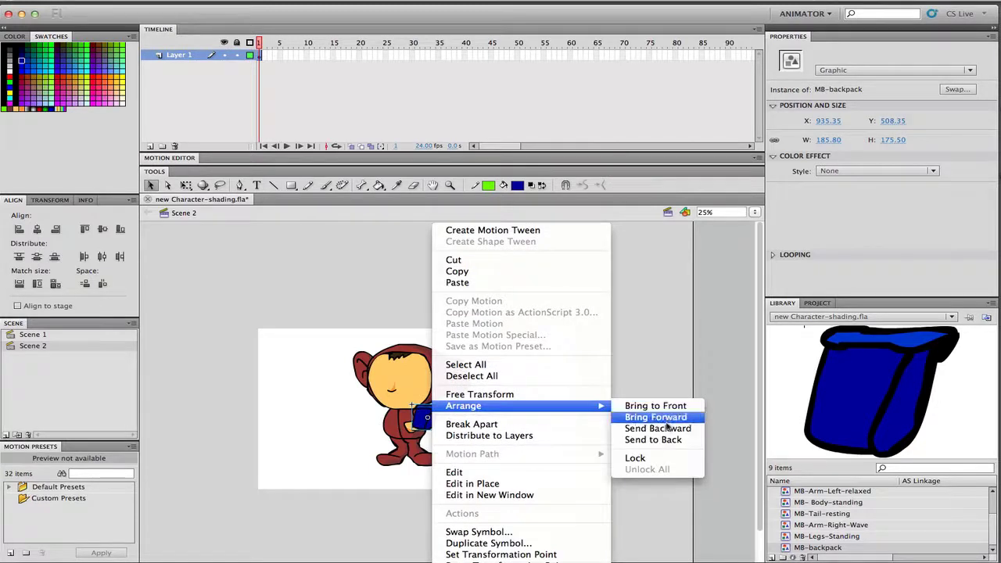
pyautogui.click(656, 439)
pyautogui.moveTo(435, 422); pyautogui.dragTo(452, 415)
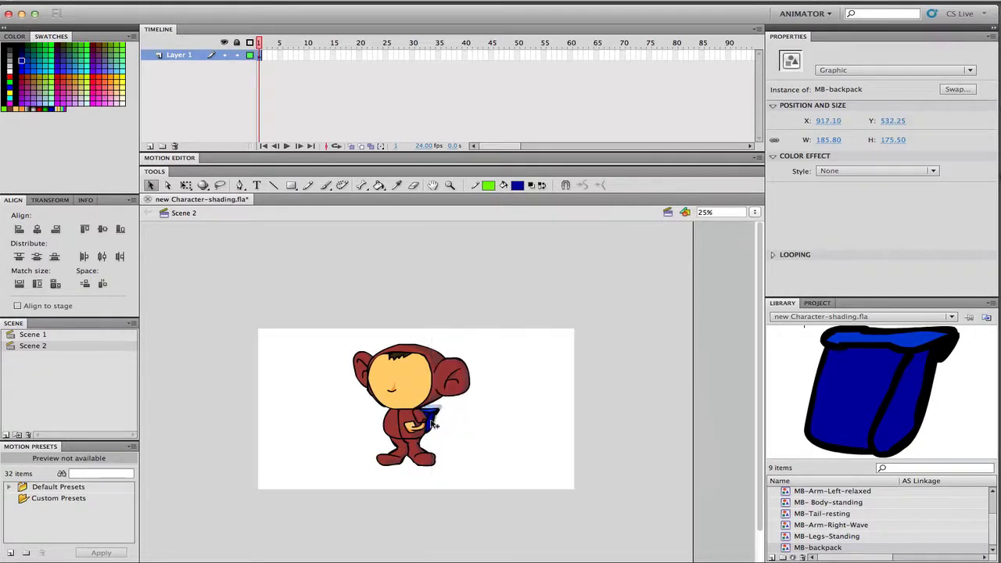
pyautogui.click(452, 414)
pyautogui.scroll(2, 841, 532)
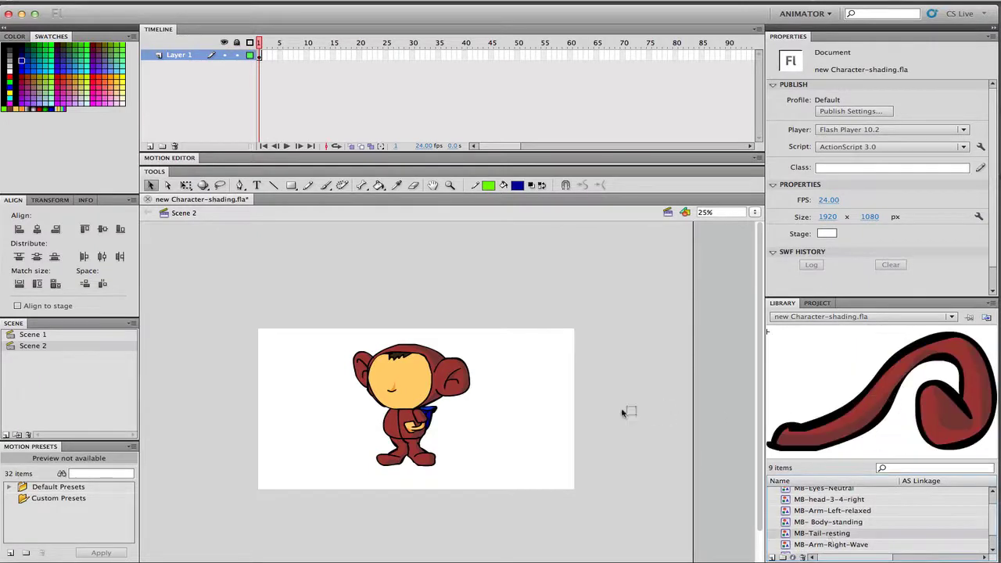
pyautogui.moveTo(830, 537); pyautogui.dragTo(474, 427)
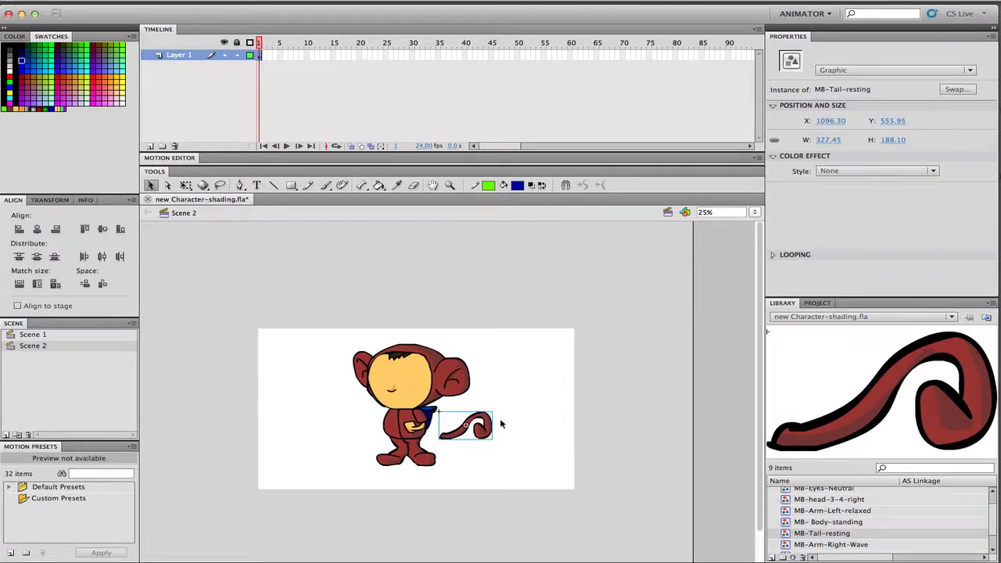
# - Move the tail onto a new layer named 'tail' at the monkey's lower back
pyautogui.press('Delete')
pyautogui.click(149, 146)
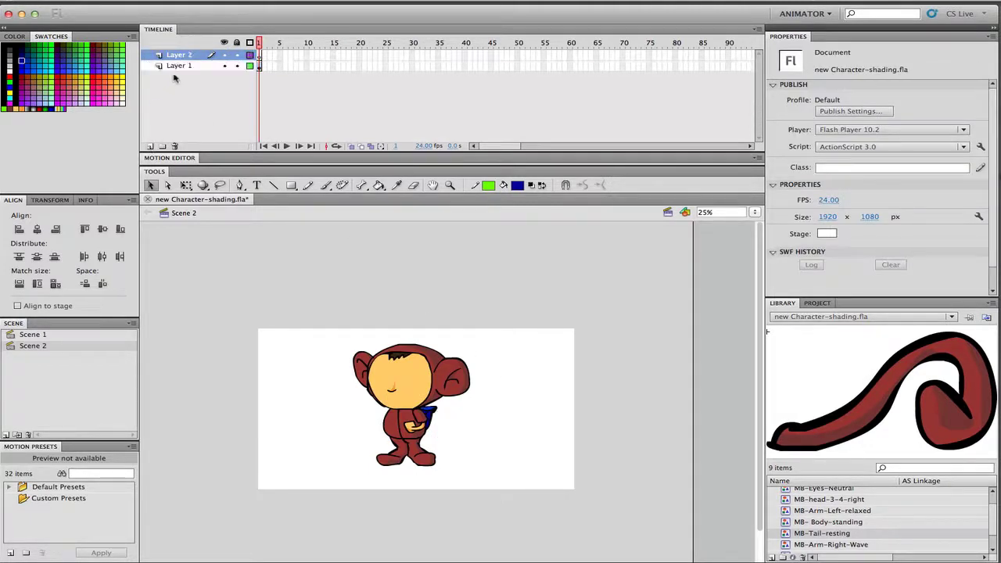
pyautogui.doubleClick(179, 55)
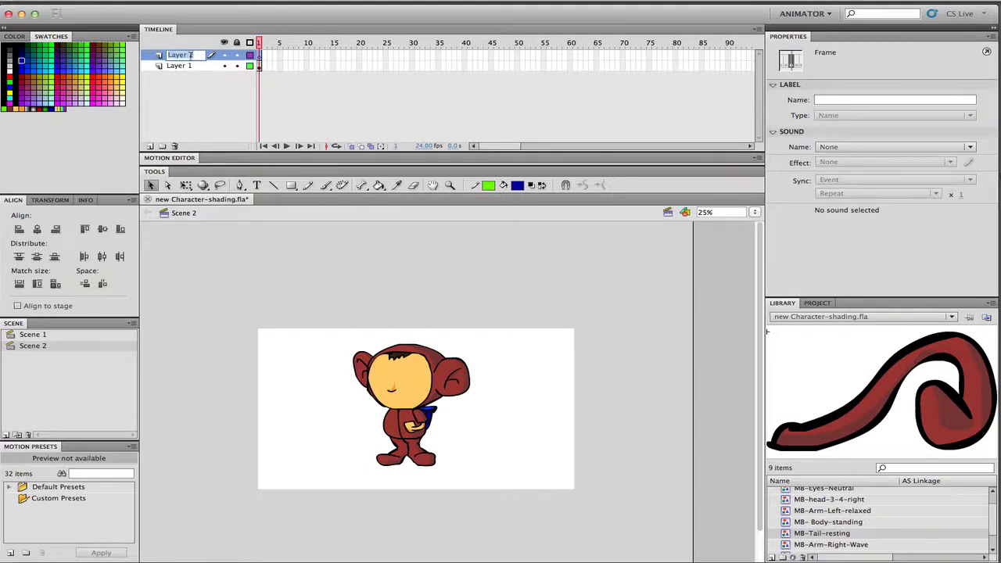
pyautogui.write('tail')
pyautogui.click(210, 105)
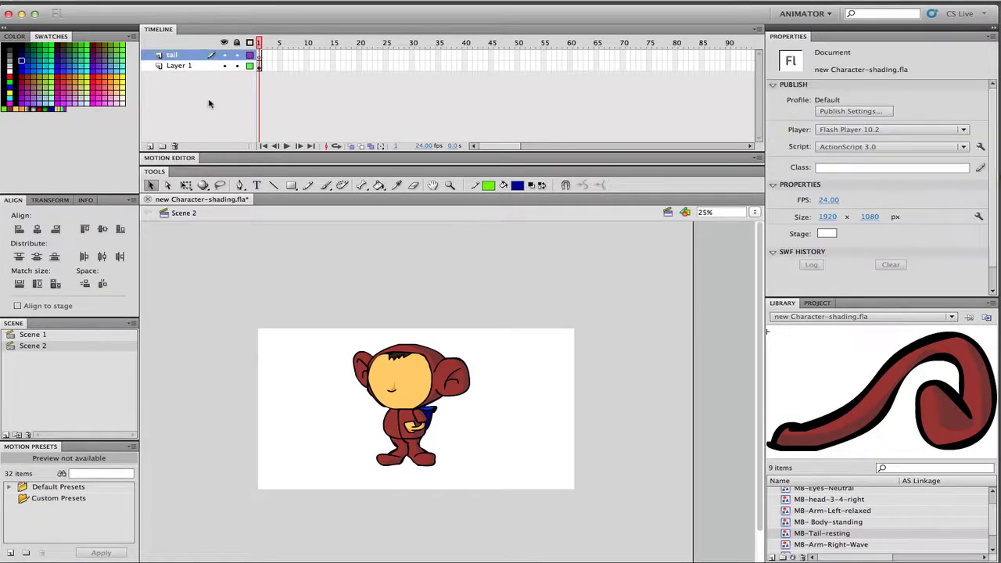
pyautogui.click(195, 57)
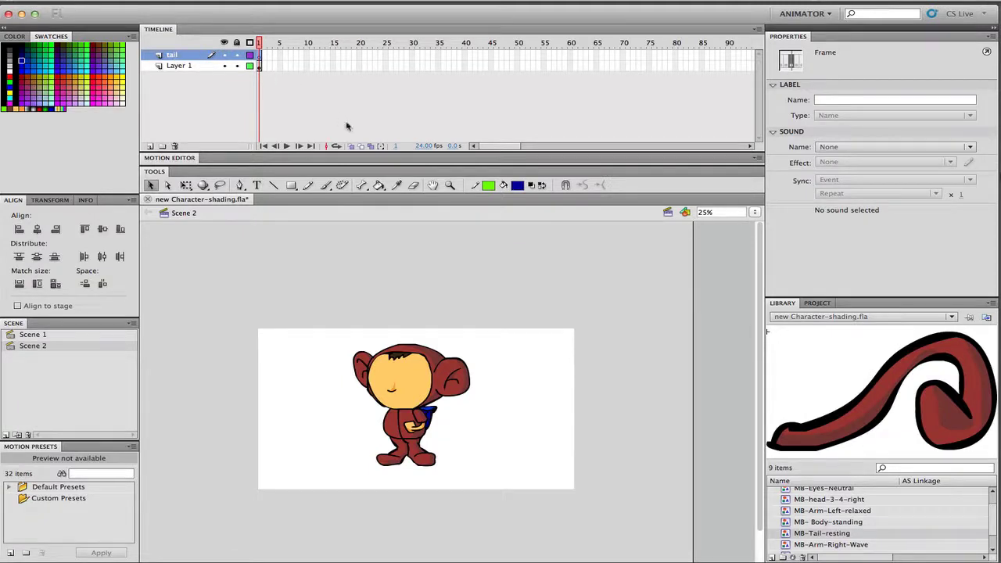
pyautogui.hotkey('ctrl', 'v')
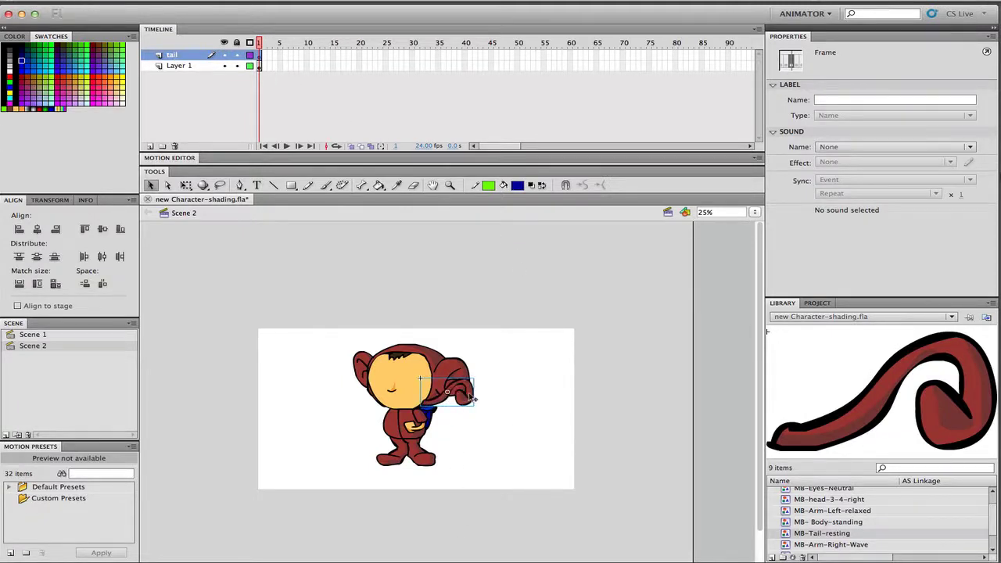
pyautogui.moveTo(469, 398); pyautogui.dragTo(463, 432)
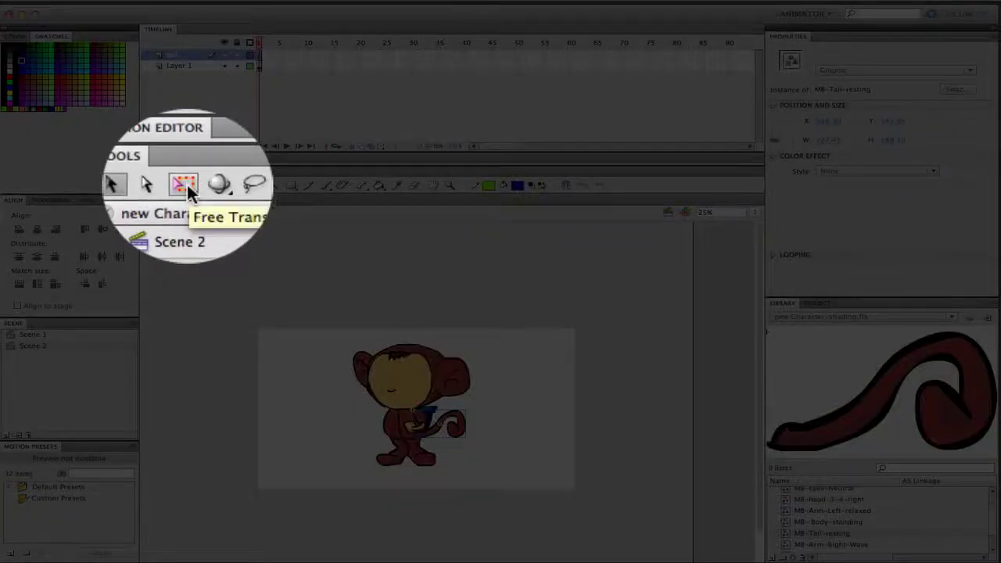
# - Move the tail's transformation point to its base and rotate the tail near horizontal
pyautogui.click(186, 182)
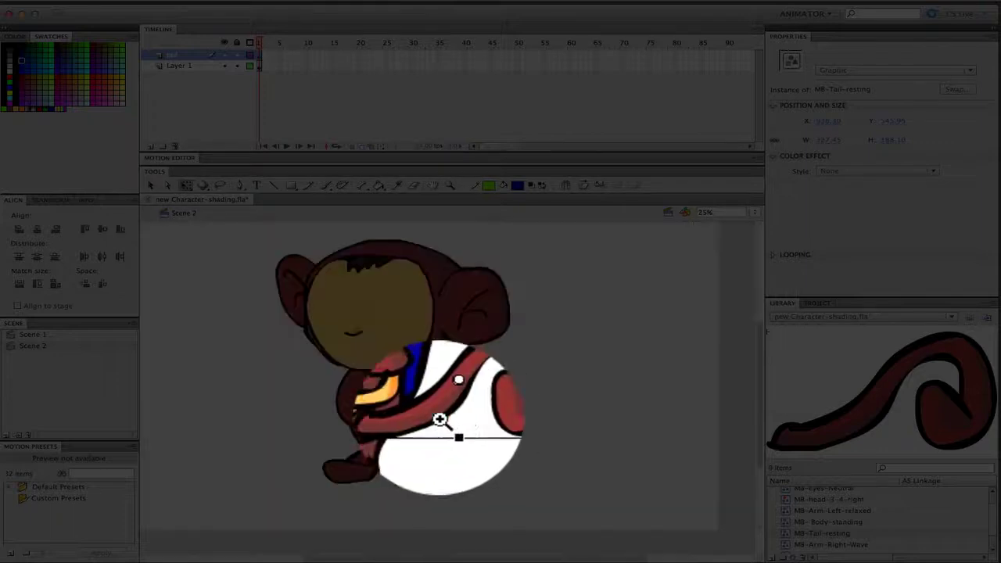
pyautogui.click(439, 420)
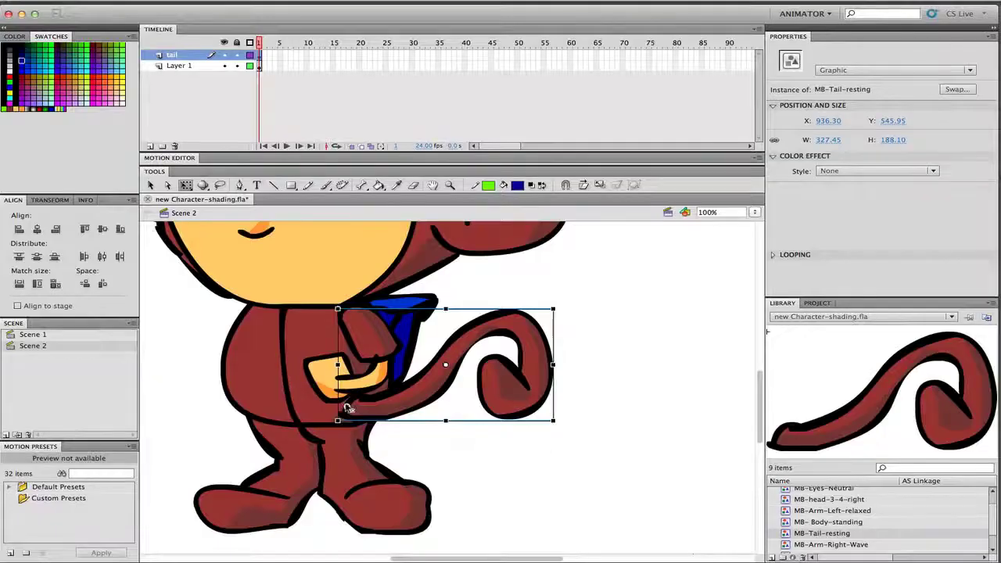
pyautogui.moveTo(444, 364); pyautogui.dragTo(348, 407)
pyautogui.moveTo(555, 303)
pyautogui.mouseDown()
pyautogui.moveTo(543, 358)
pyautogui.moveTo(511, 309)
pyautogui.mouseUp()
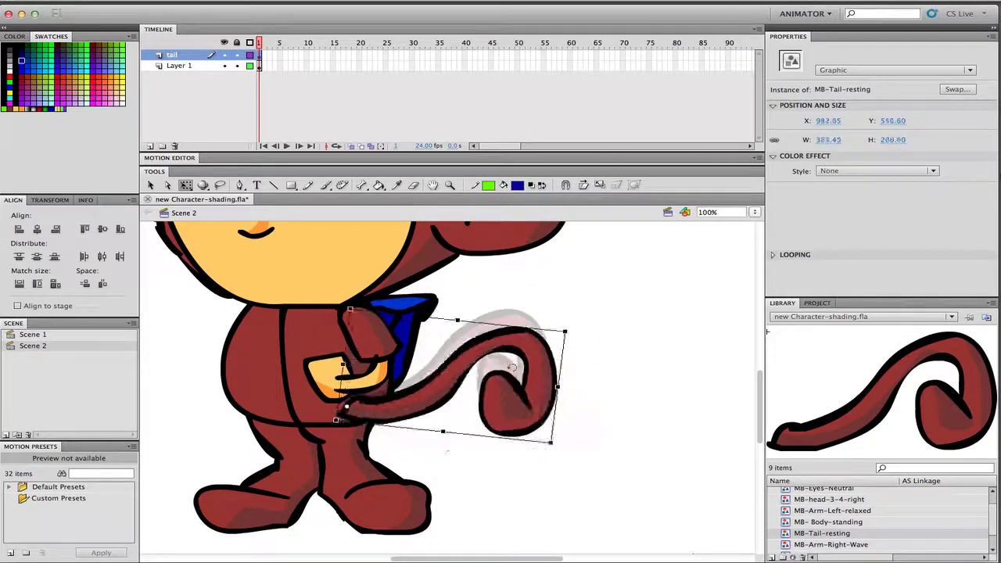
pyautogui.moveTo(511, 310); pyautogui.dragTo(550, 299)
pyautogui.click(590, 291)
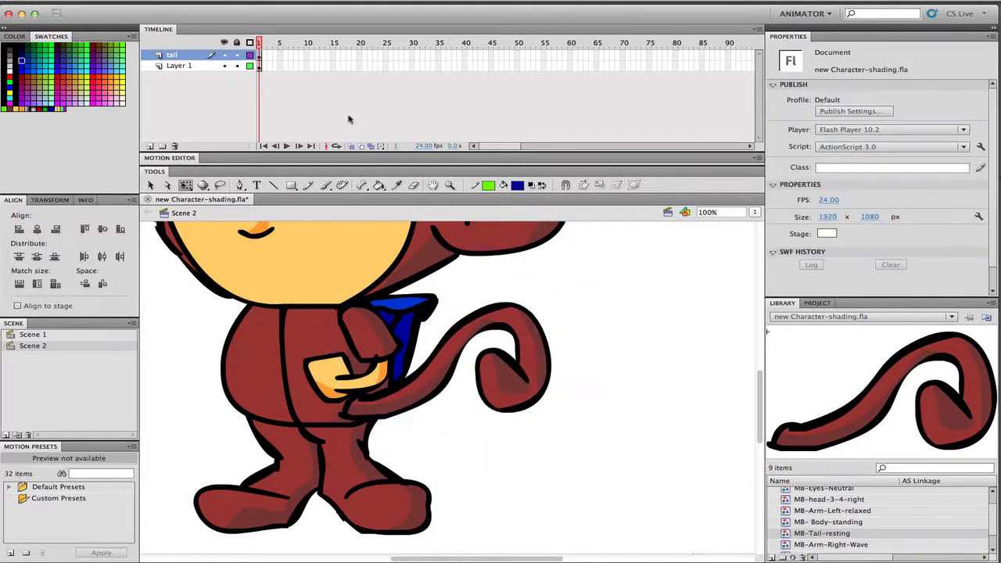
# - Move the tail layer below Layer 1 and place the waving right arm at the monkey's shoulder
pyautogui.moveTo(184, 56); pyautogui.dragTo(185, 81)
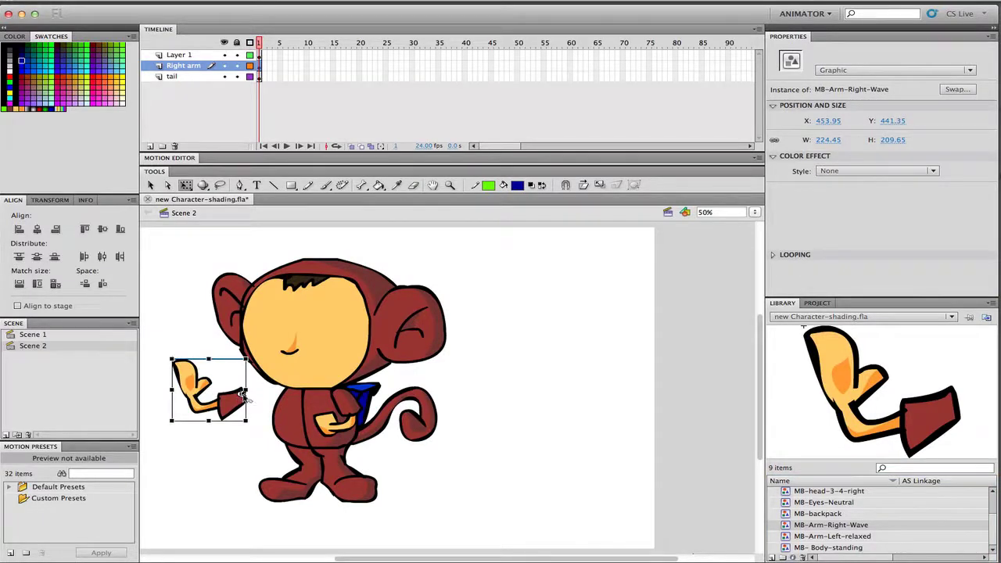
pyautogui.moveTo(194, 384); pyautogui.dragTo(237, 383)
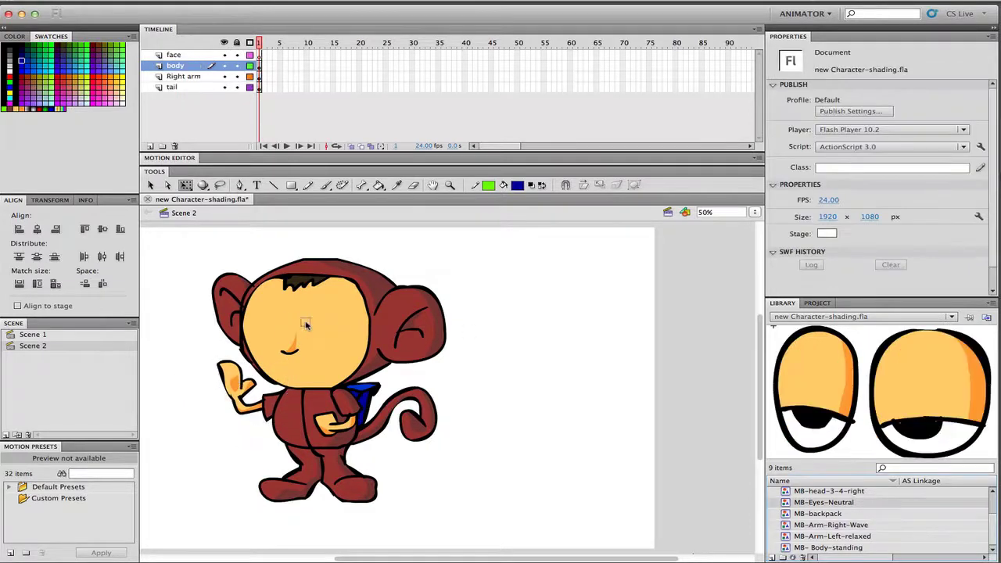
# - Place MB-Eyes-Neutral and the mouth on the monkey's face, nudging each into position
pyautogui.moveTo(879, 391); pyautogui.dragTo(320, 327)
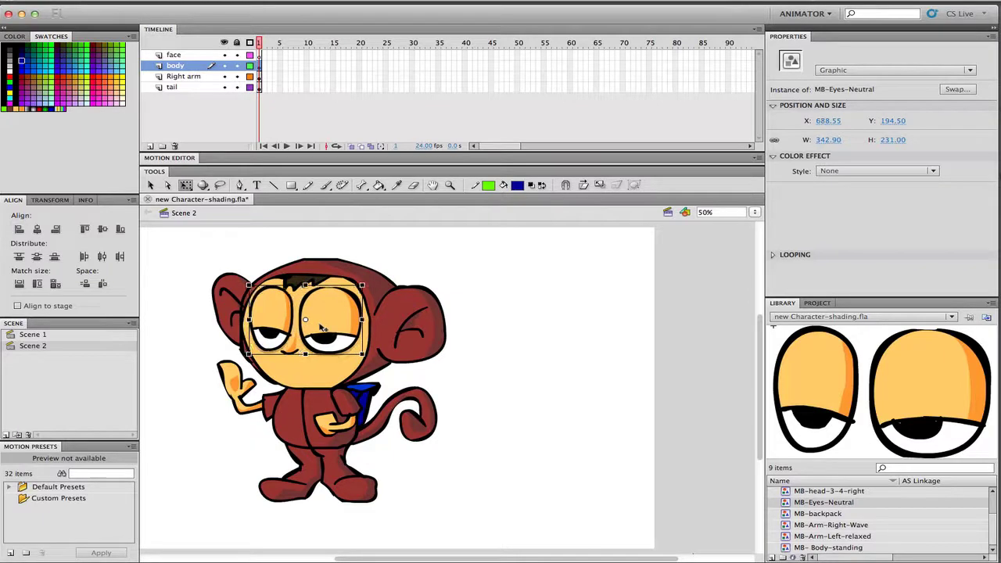
pyautogui.hotkey('shift', 'Right')
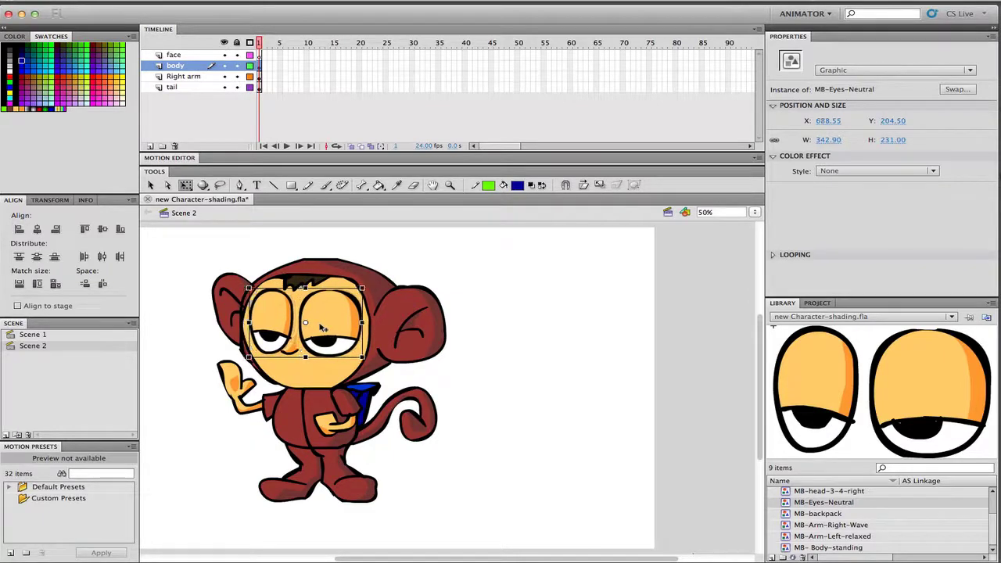
pyautogui.click(305, 374)
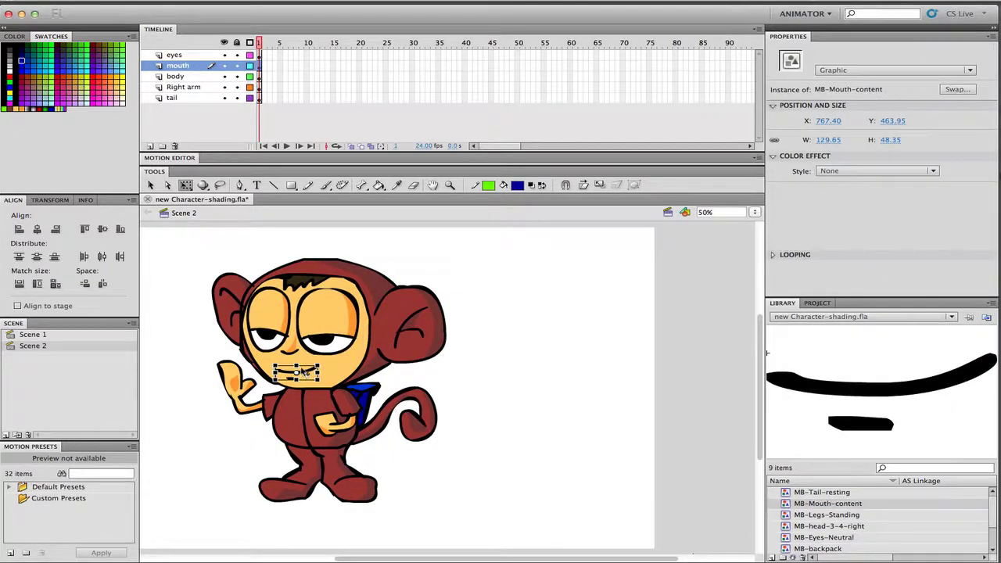
pyautogui.moveTo(303, 373); pyautogui.dragTo(305, 369)
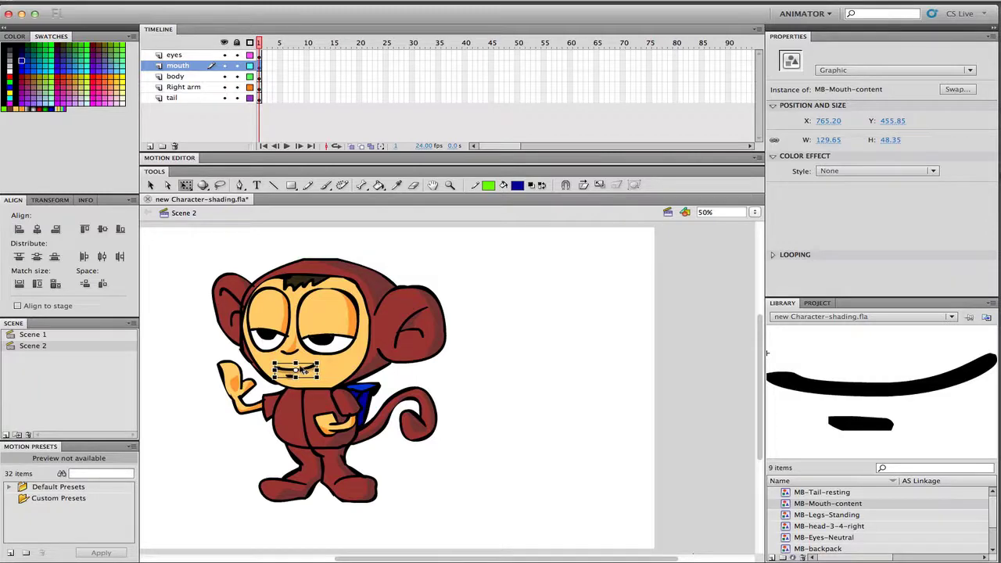